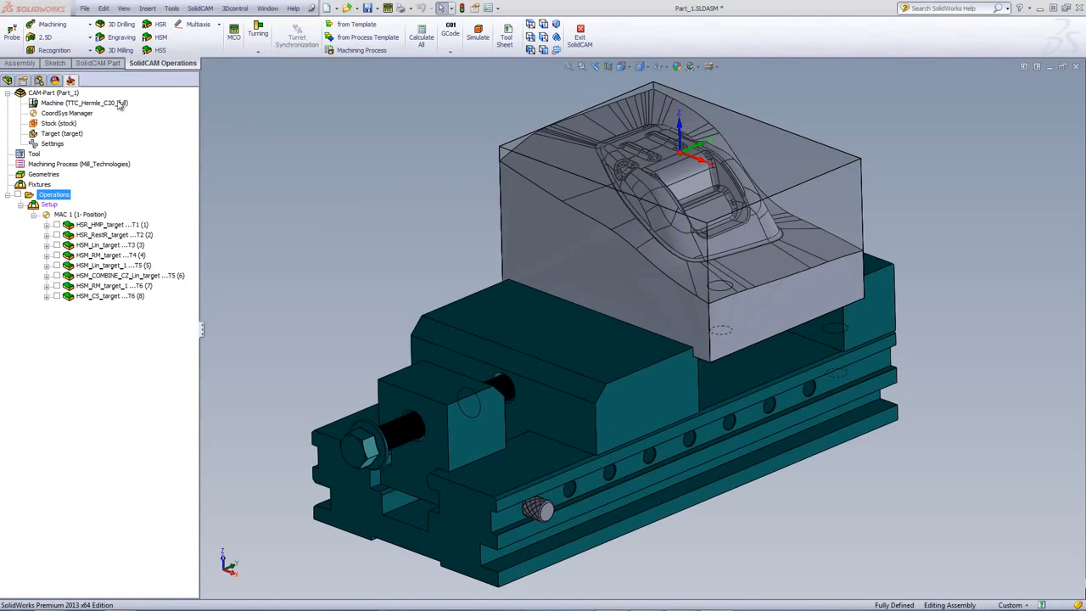
# - Hide the vise and stock so only the target part is displayed, and check its sloped upper surface
pyautogui.click(39, 81)
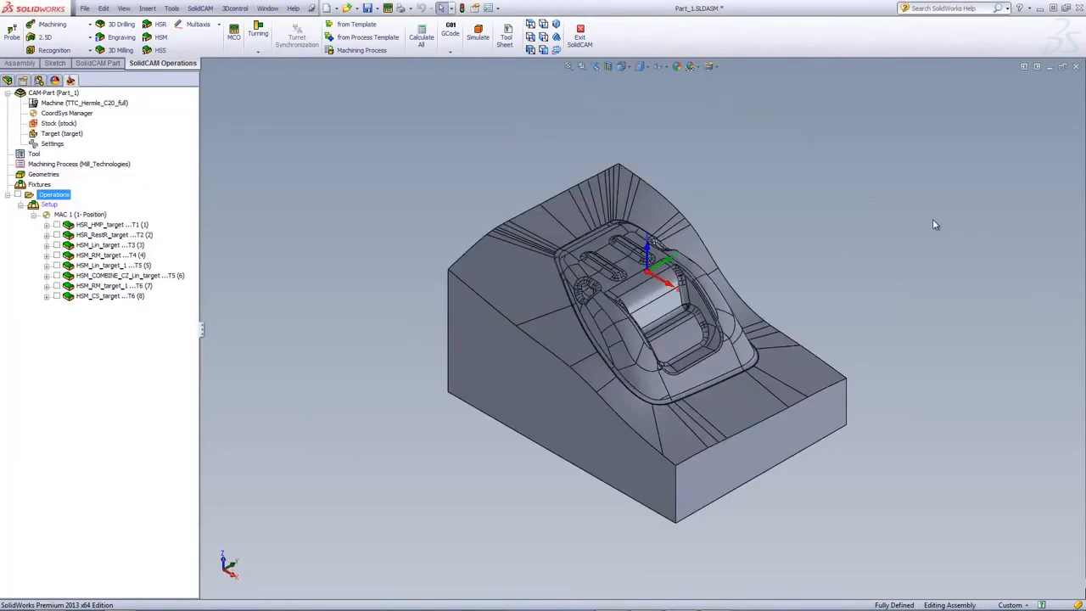
pyautogui.click(543, 297)
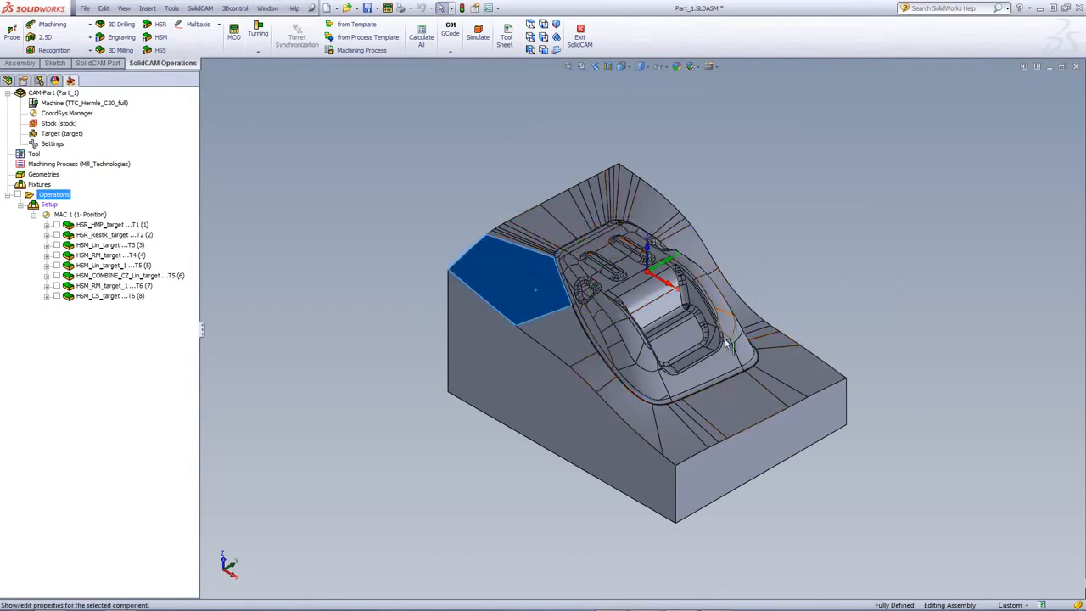
pyautogui.click(763, 237)
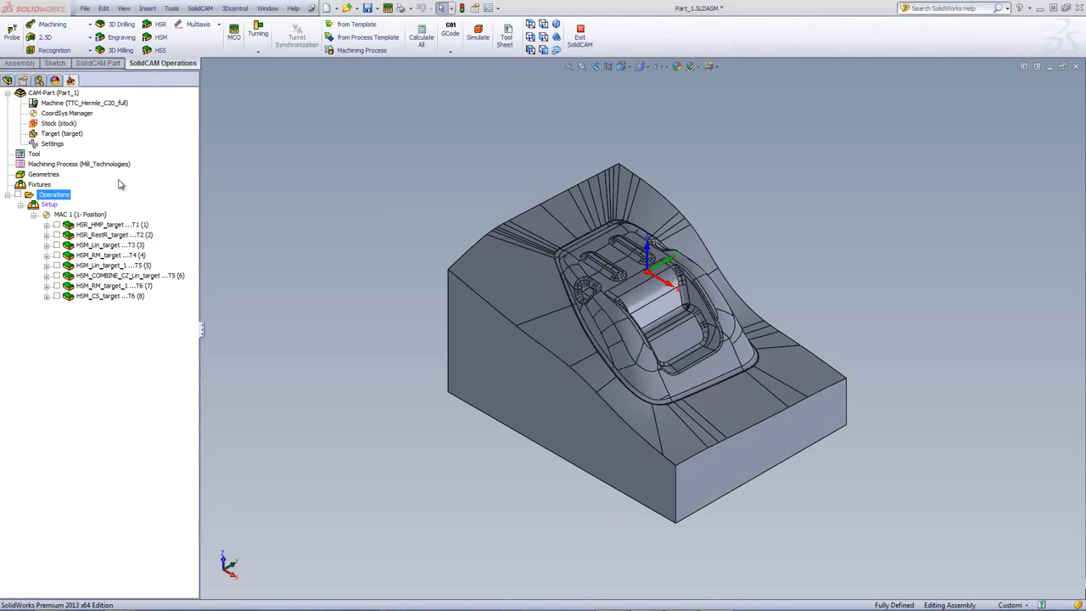
# - Open the HSR_HMP_target roughing operation and show its target geometry on the model
pyautogui.doubleClick(117, 225)
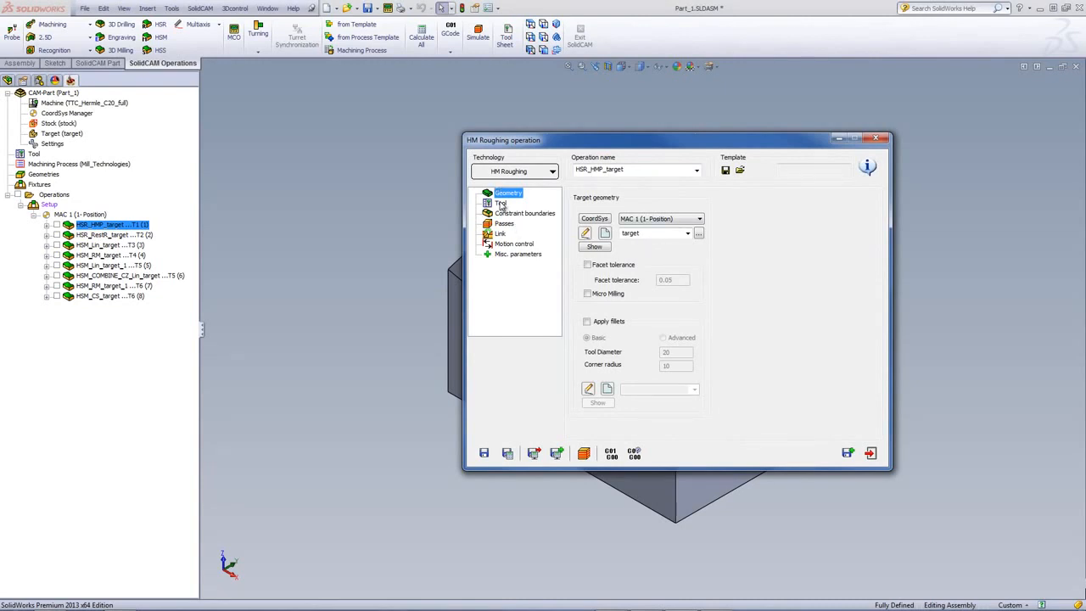
pyautogui.click(594, 246)
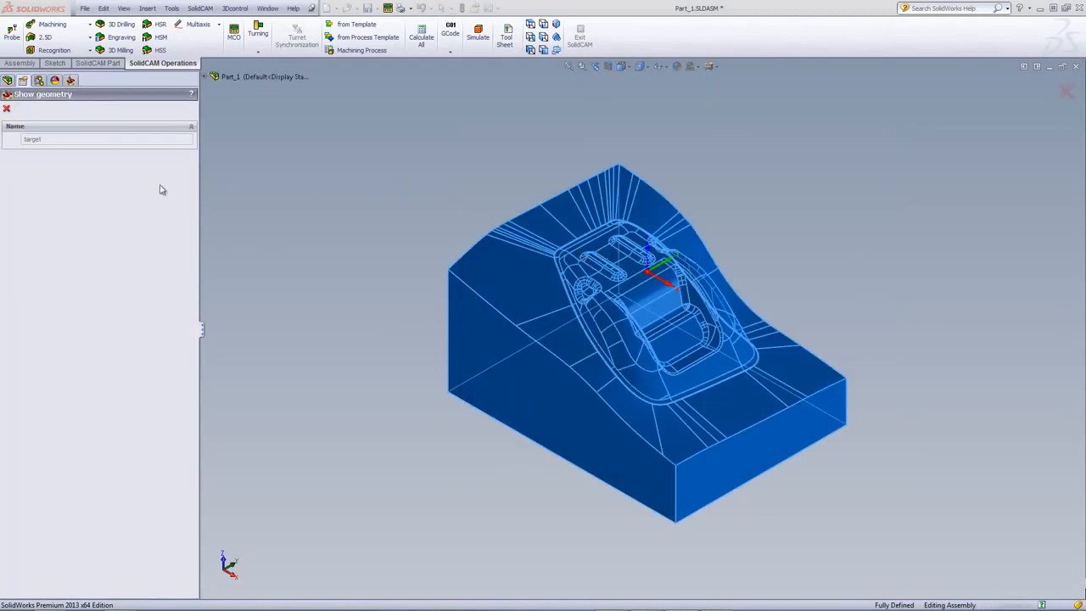
pyautogui.click(6, 109)
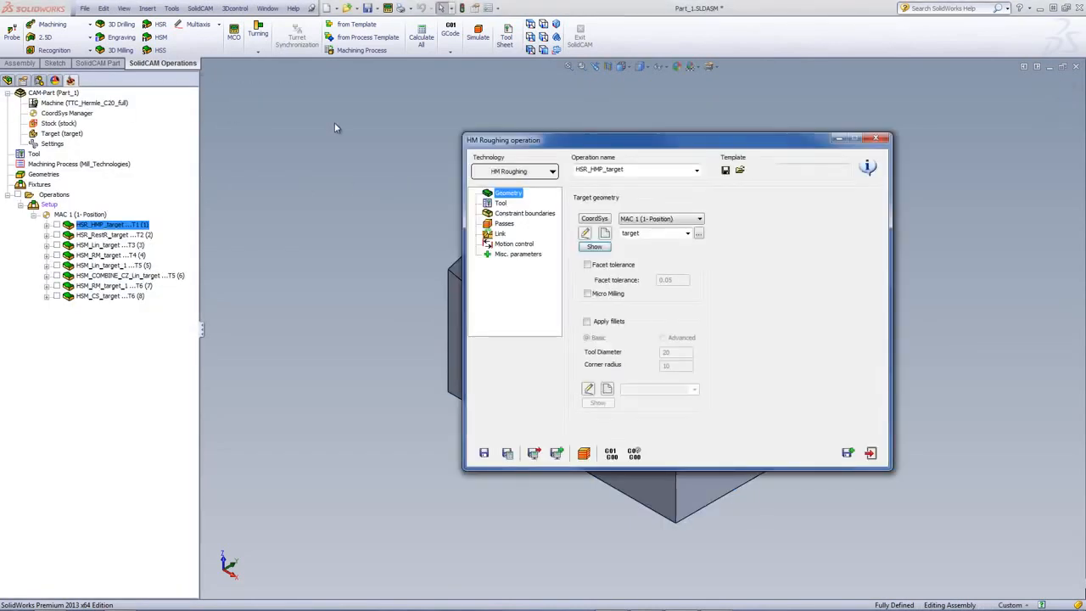
# - Review the HM roughing operation's tool and constraint boundary, including the wall offset, floor offset and step down of its passes
pyautogui.click(500, 204)
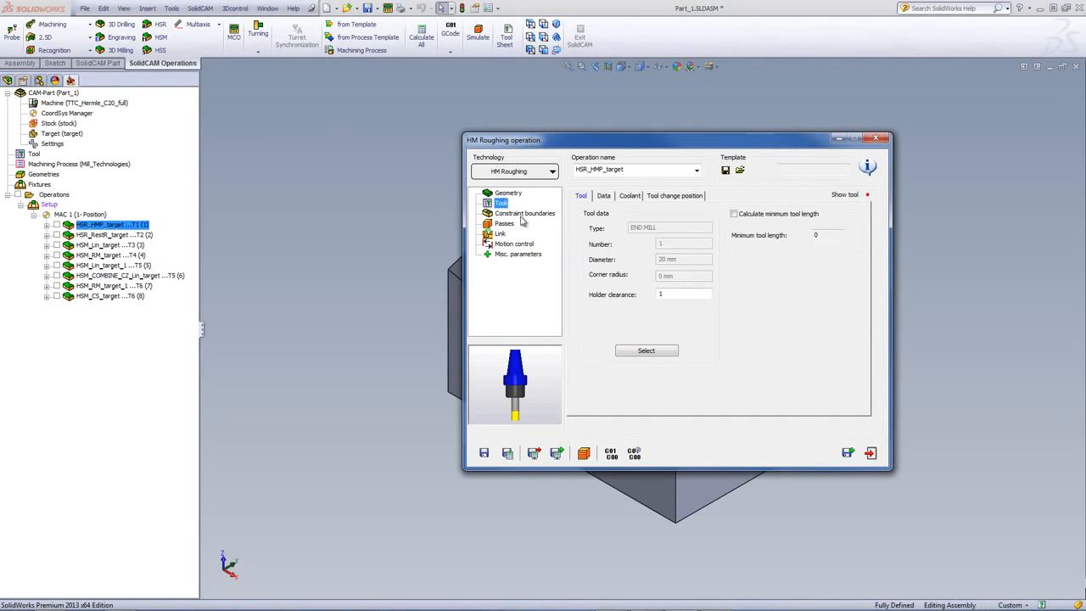
pyautogui.click(522, 216)
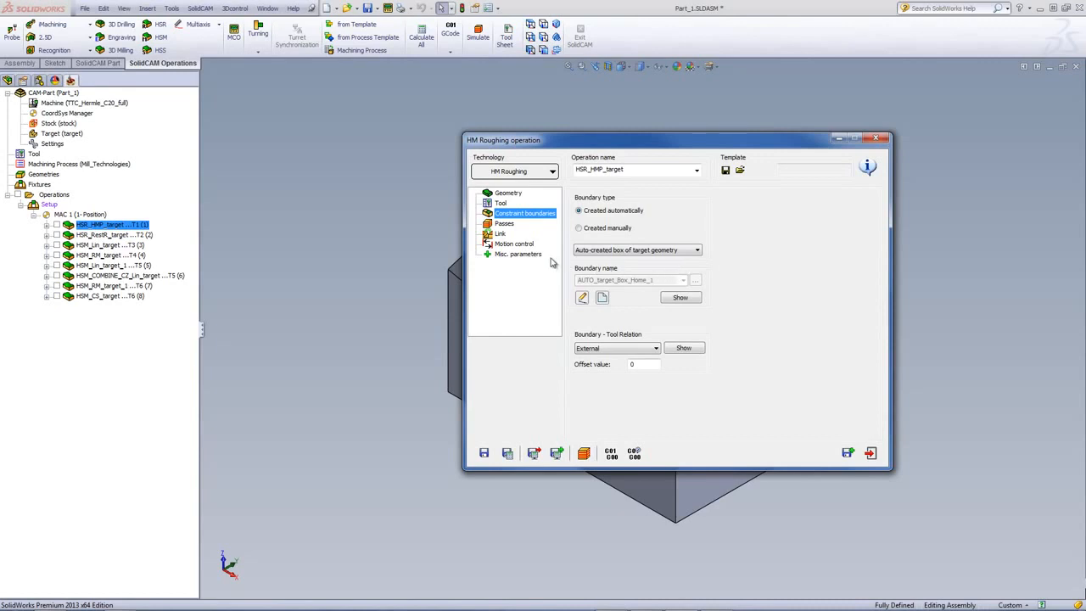
pyautogui.click(504, 223)
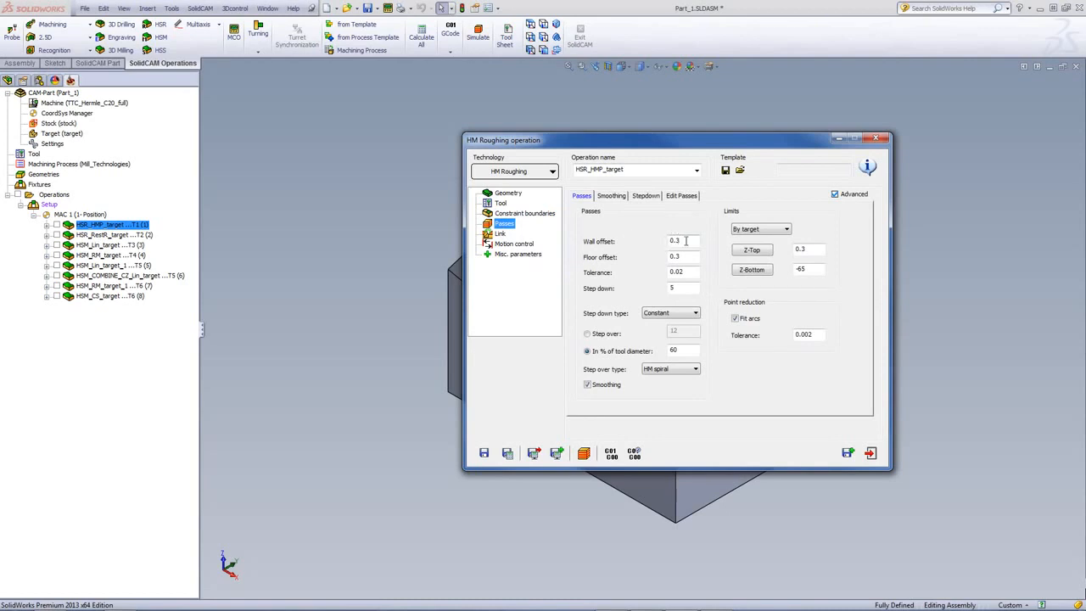
pyautogui.moveTo(686, 241)
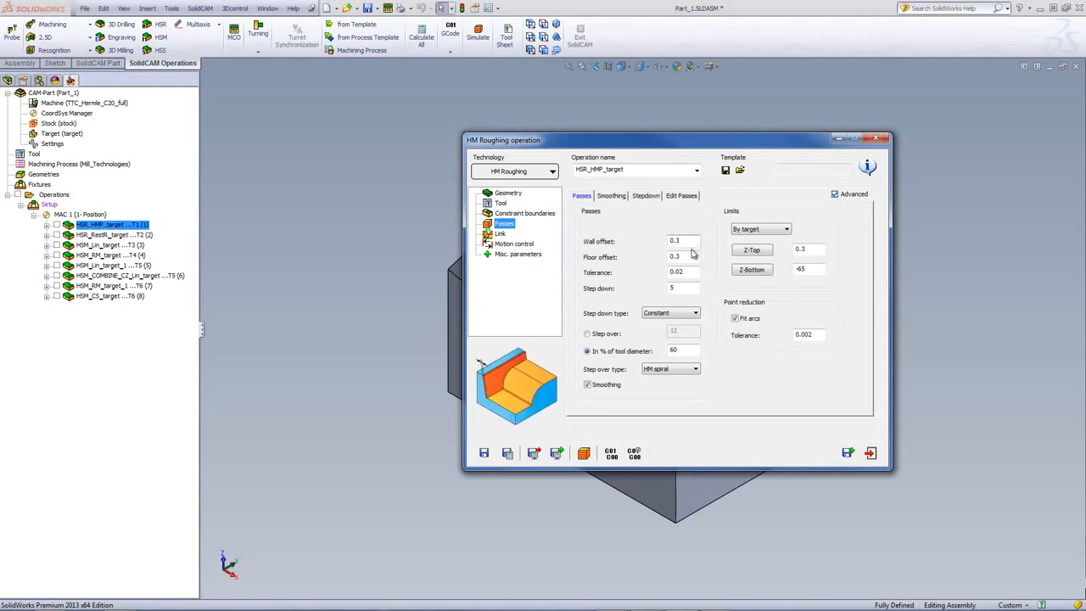
pyautogui.click(688, 256)
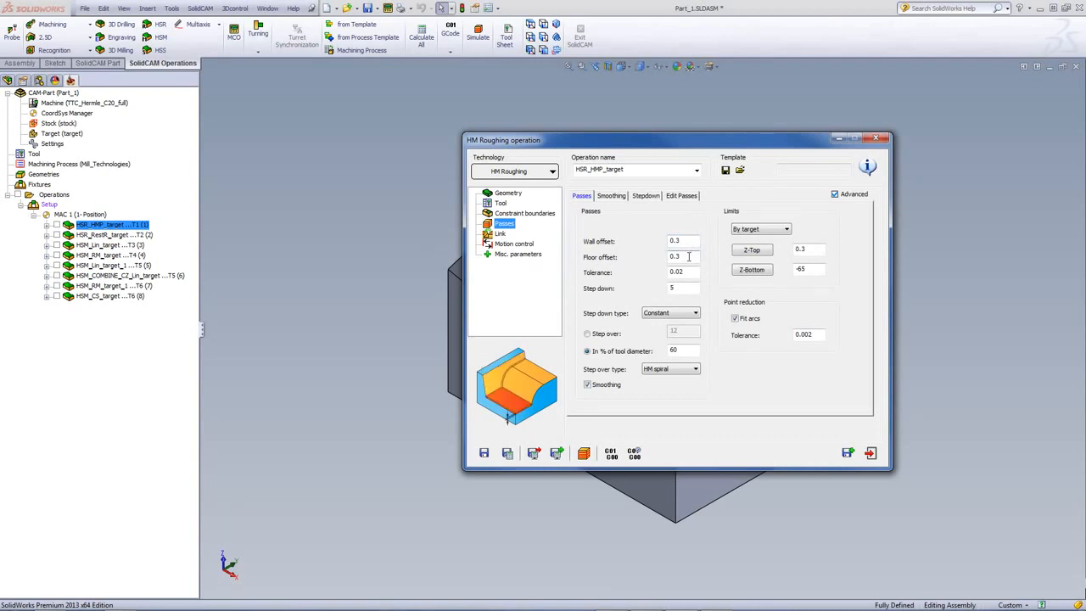
pyautogui.click(683, 289)
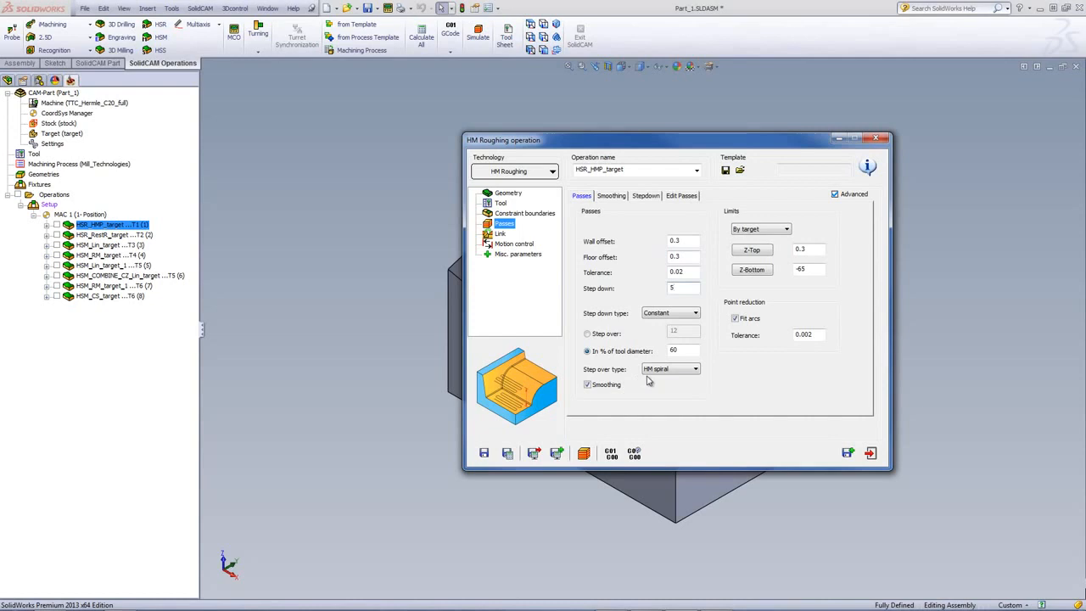
# - Check the available step over types for HM roughing and collapse the operation dialog temporarily to inspect the part
pyautogui.click(676, 371)
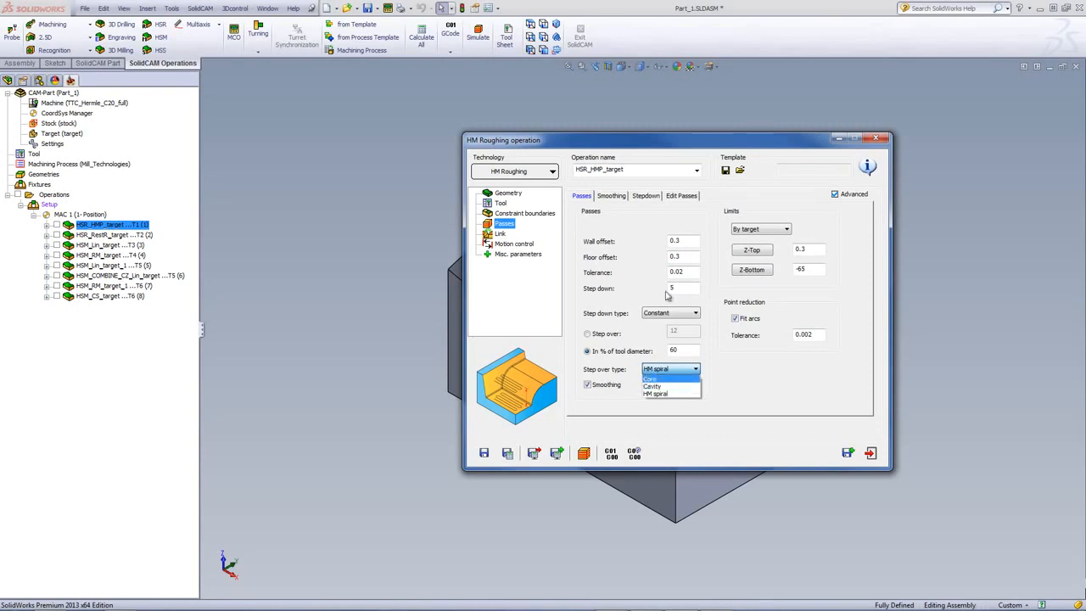
pyautogui.click(671, 138)
pyautogui.doubleClick(673, 139)
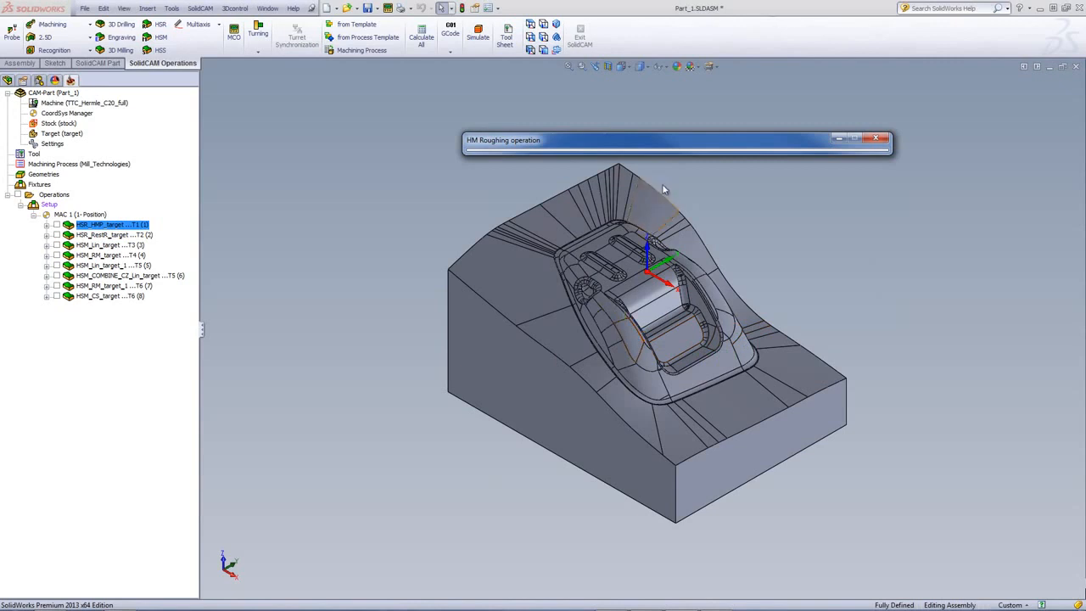
pyautogui.moveTo(667, 146)
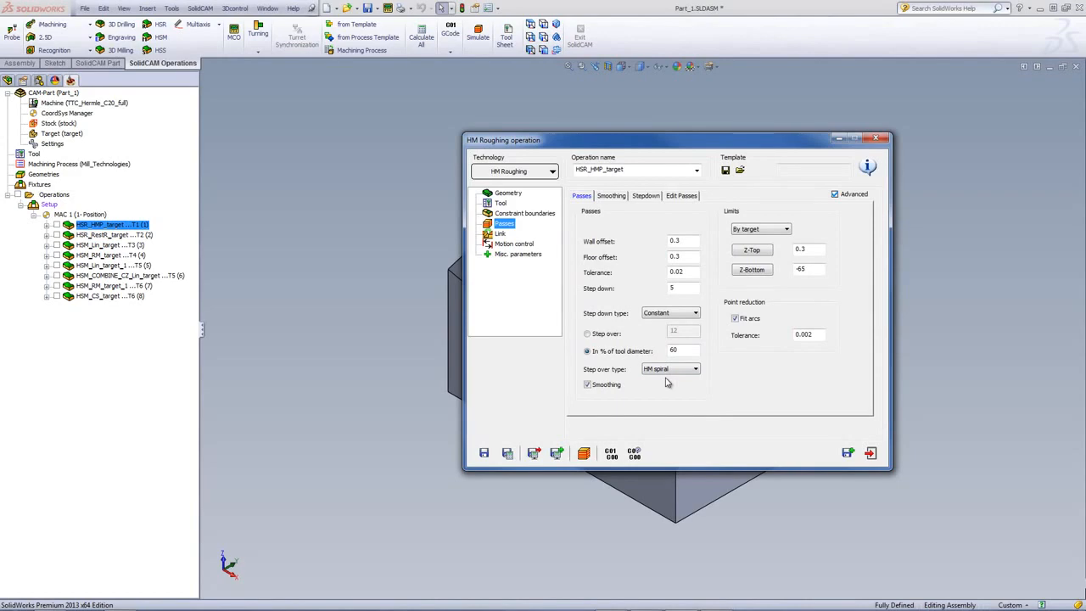
# - Simulate the HSR_HMP_target roughing toolpath on the solid stock held in the vise
pyautogui.click(584, 454)
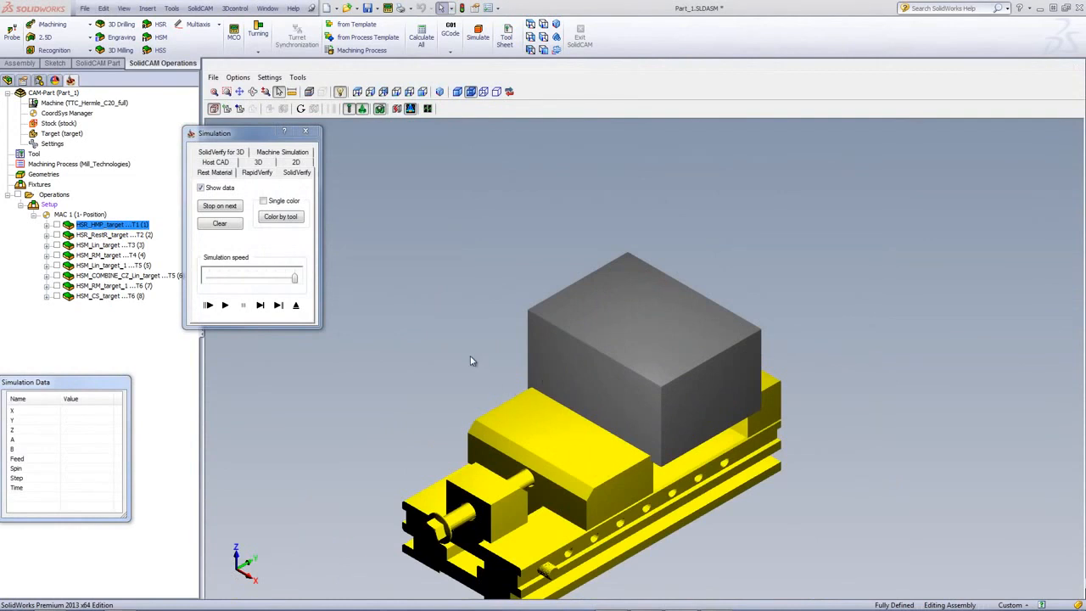
pyautogui.scroll(5, 472, 360)
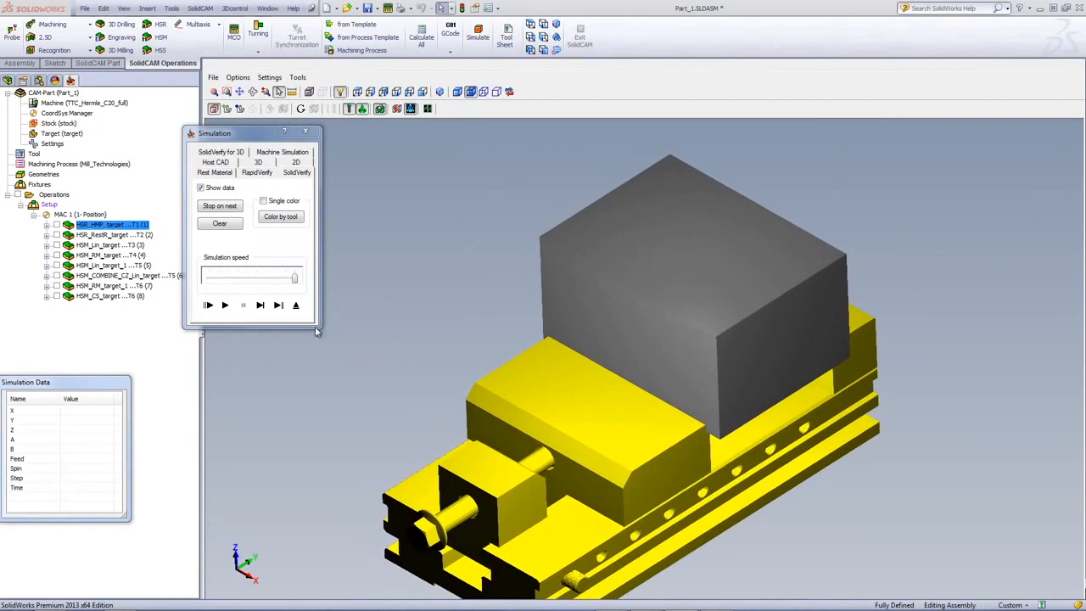
pyautogui.click(225, 305)
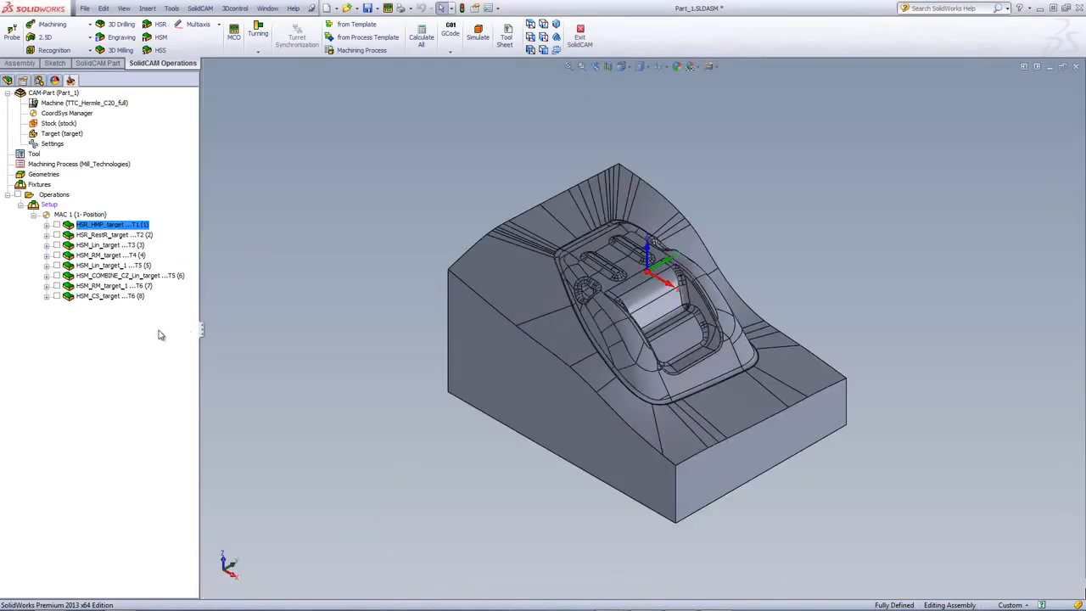
# - Open the HSR_RestR_target rest roughing operation and review its tool data and constraint boundaries
pyautogui.click(96, 236)
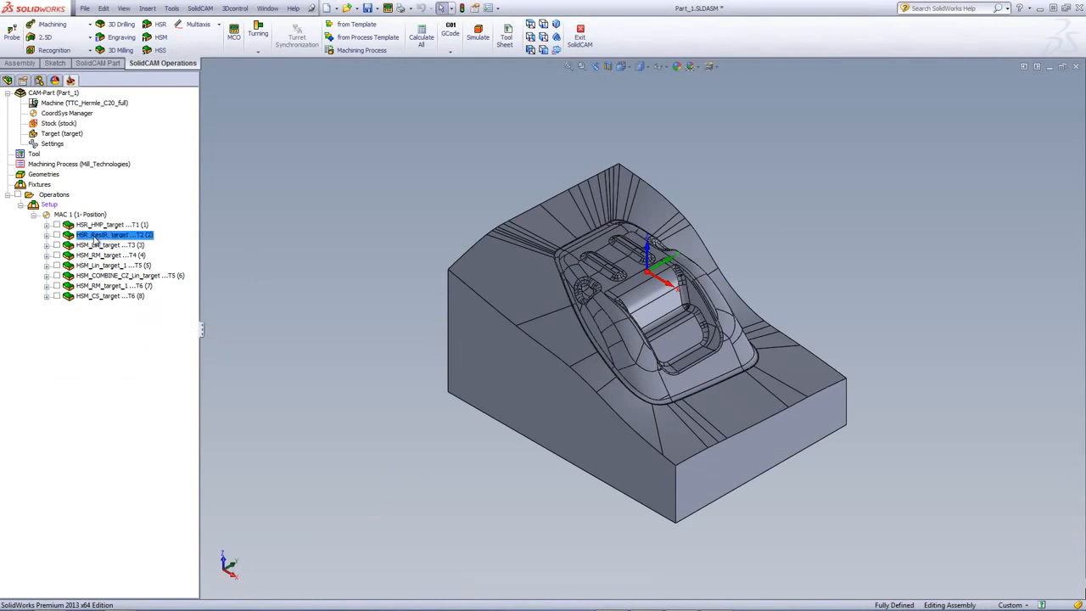
pyautogui.doubleClick(96, 237)
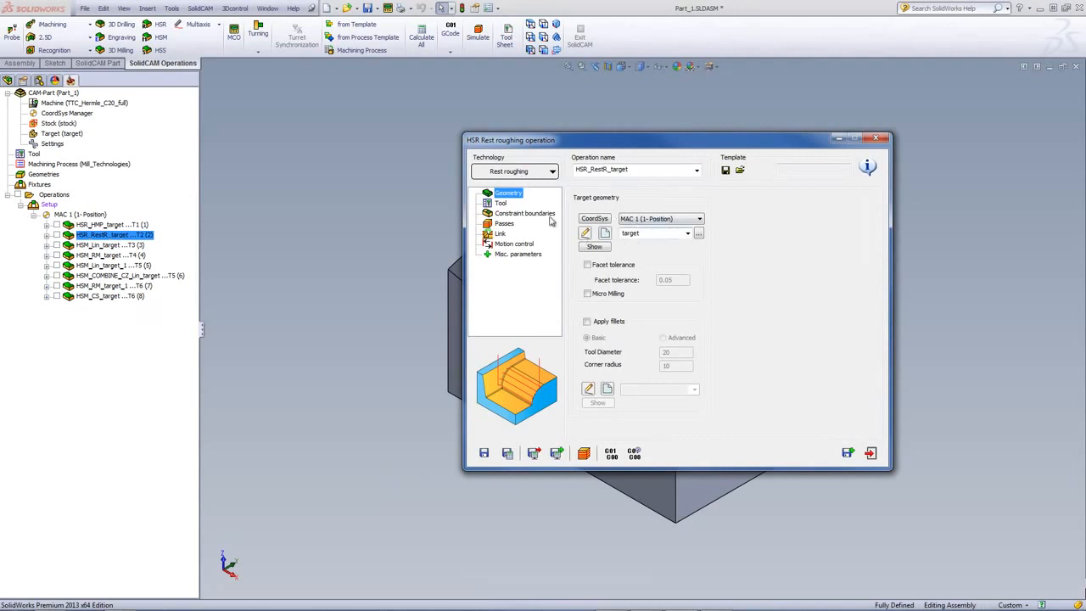
pyautogui.click(501, 204)
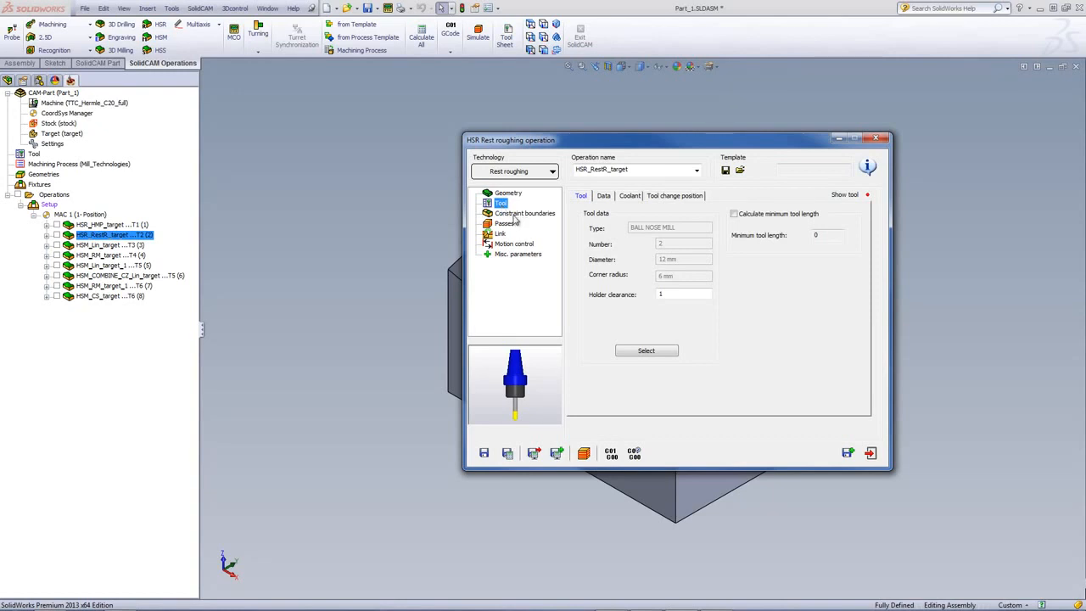
pyautogui.click(515, 216)
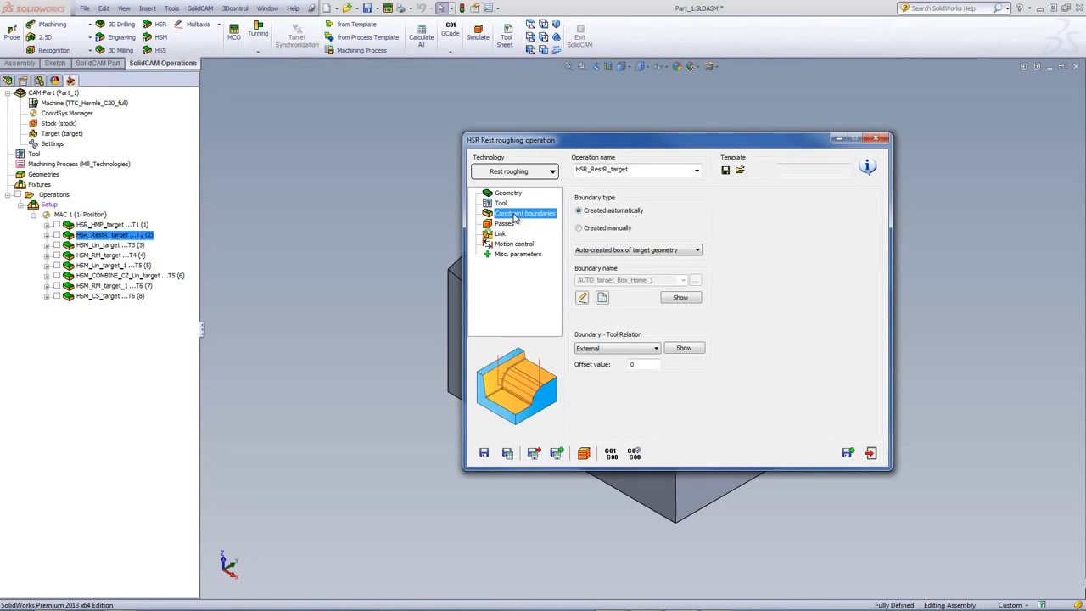
# - Examine the rest roughing pass offsets and step down, and show the automatically defined stock used for editing the passes
pyautogui.click(507, 224)
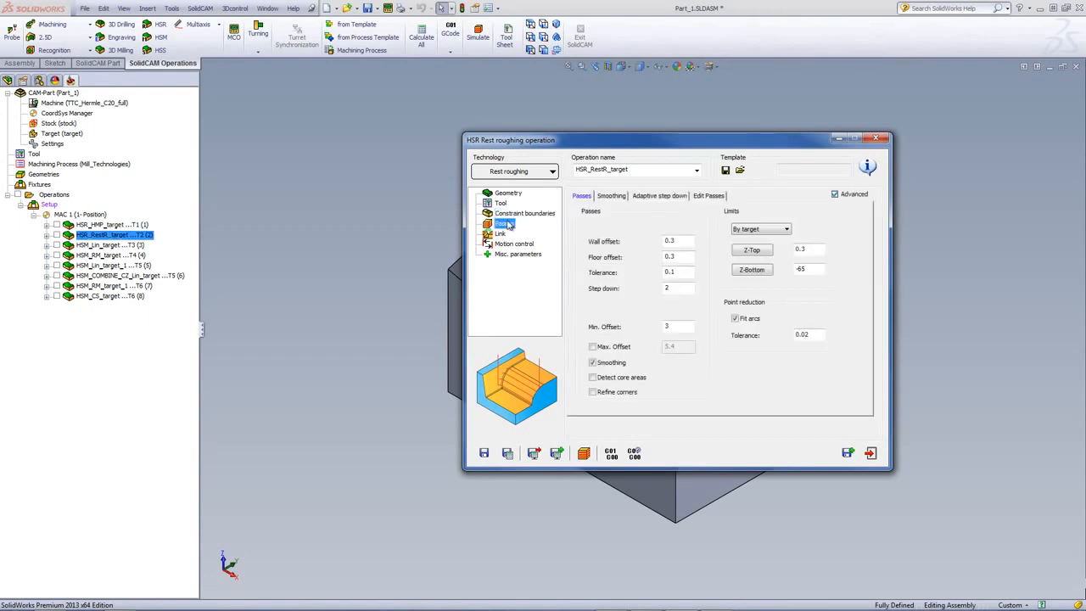
pyautogui.click(678, 239)
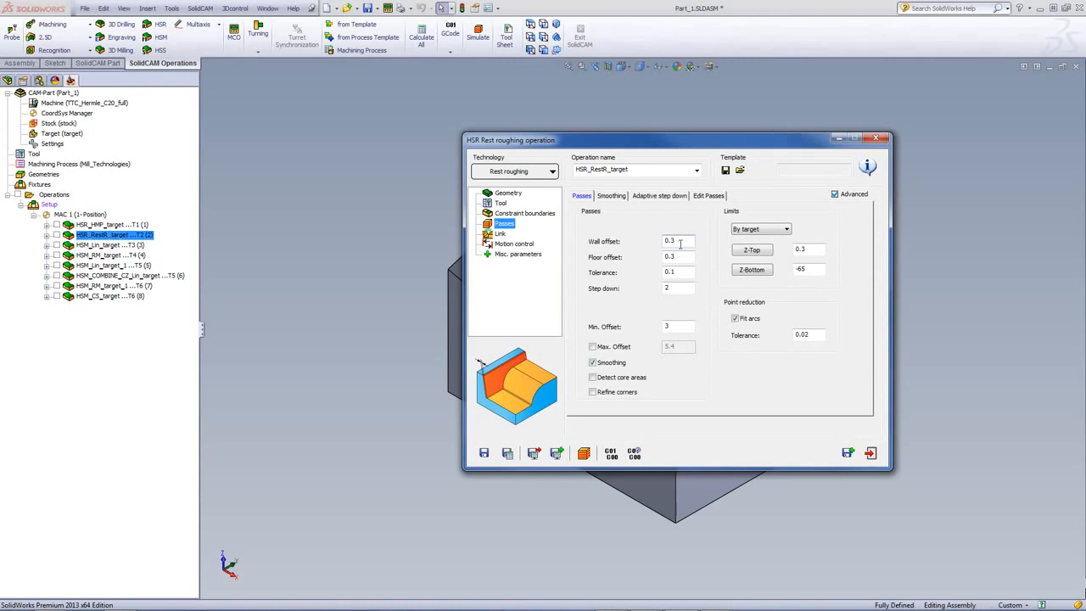
pyautogui.click(674, 288)
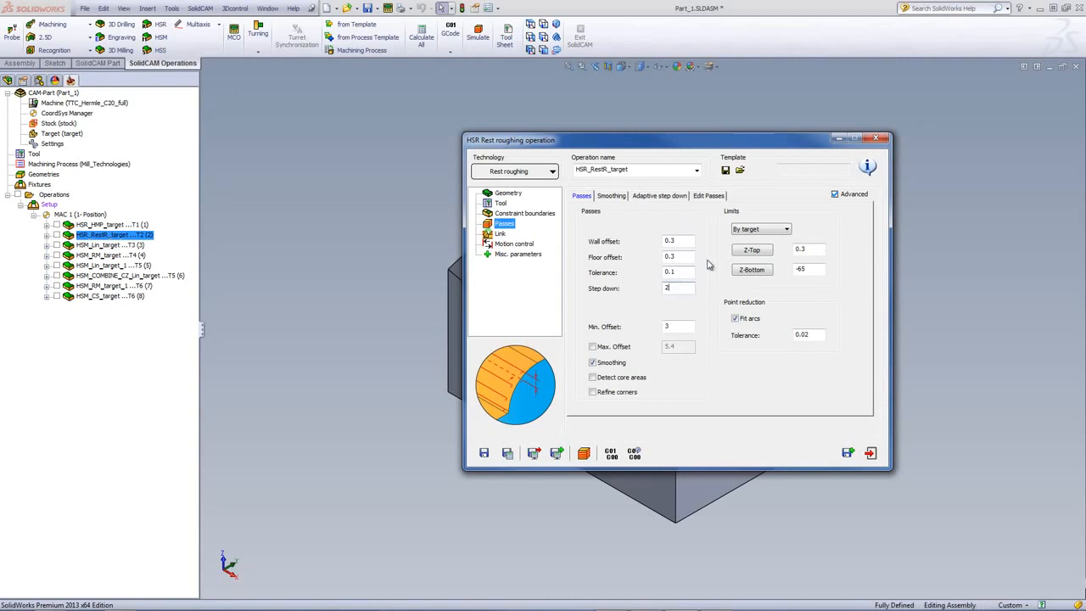
pyautogui.click(703, 198)
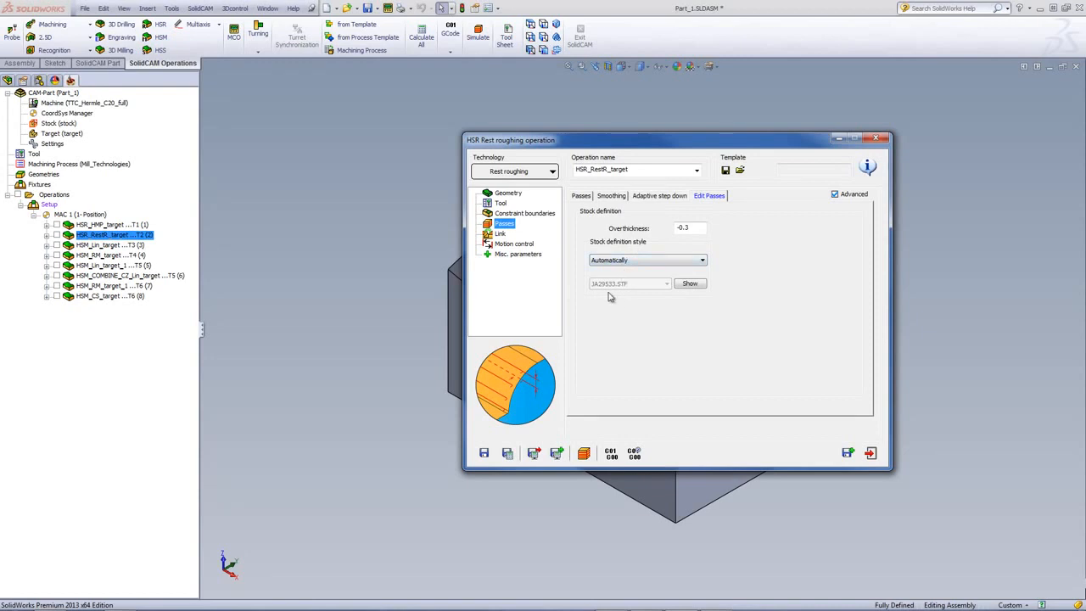
pyautogui.click(689, 285)
# - Simulate the rest roughing toolpath on the remaining stock and inspect the machined surface
pyautogui.click(584, 453)
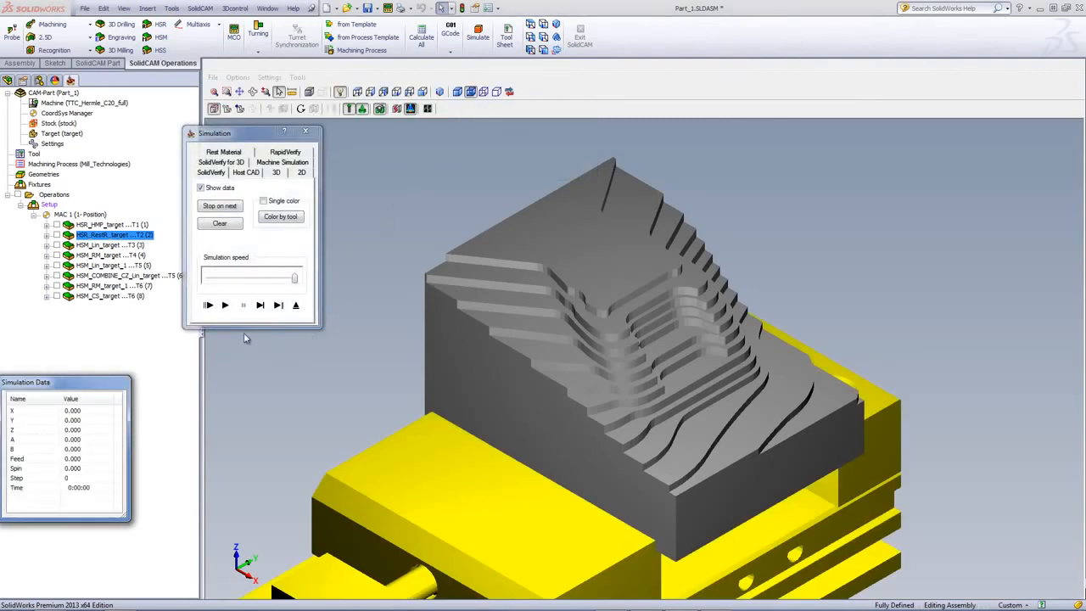
pyautogui.click(225, 306)
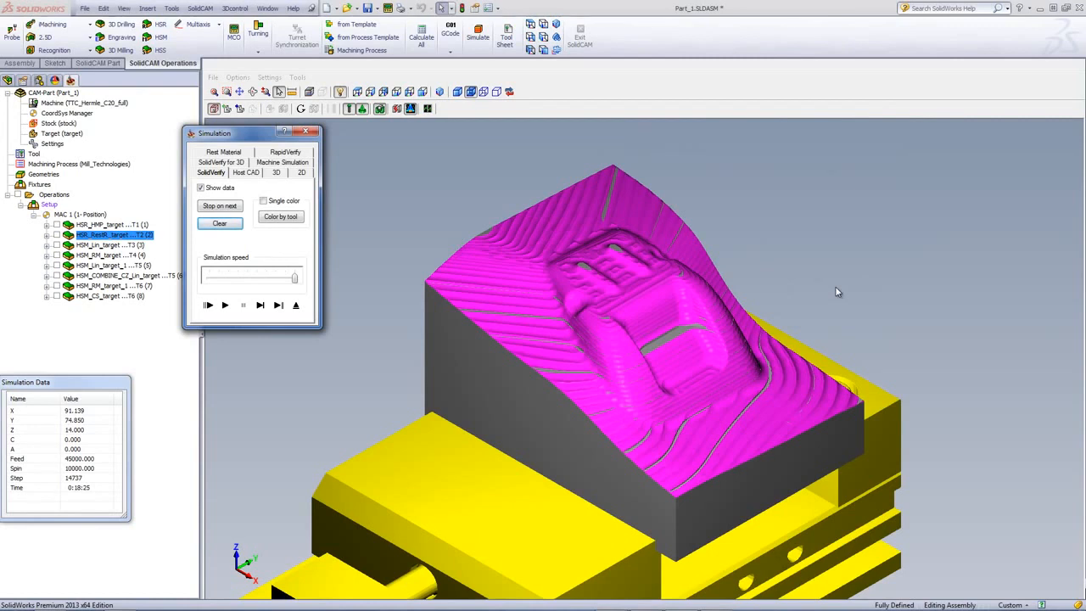
pyautogui.moveTo(836, 288); pyautogui.dragTo(836, 288, button='middle')
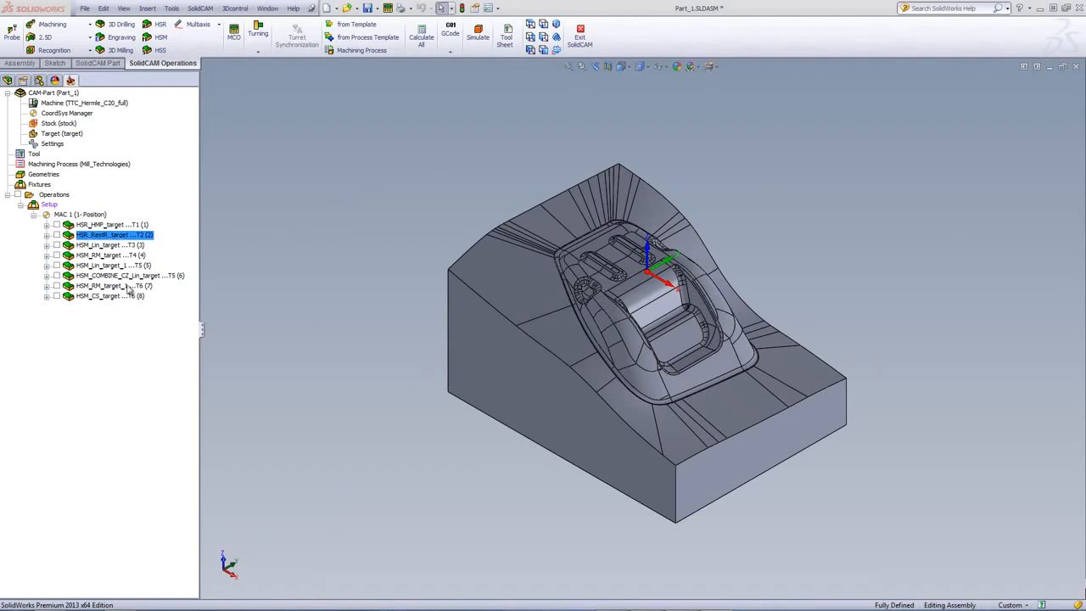
# - Open the HSM_Lin_target linear machining operation and review its tool and applied fillet settings with the dialog moved clear of the part
pyautogui.click(105, 245)
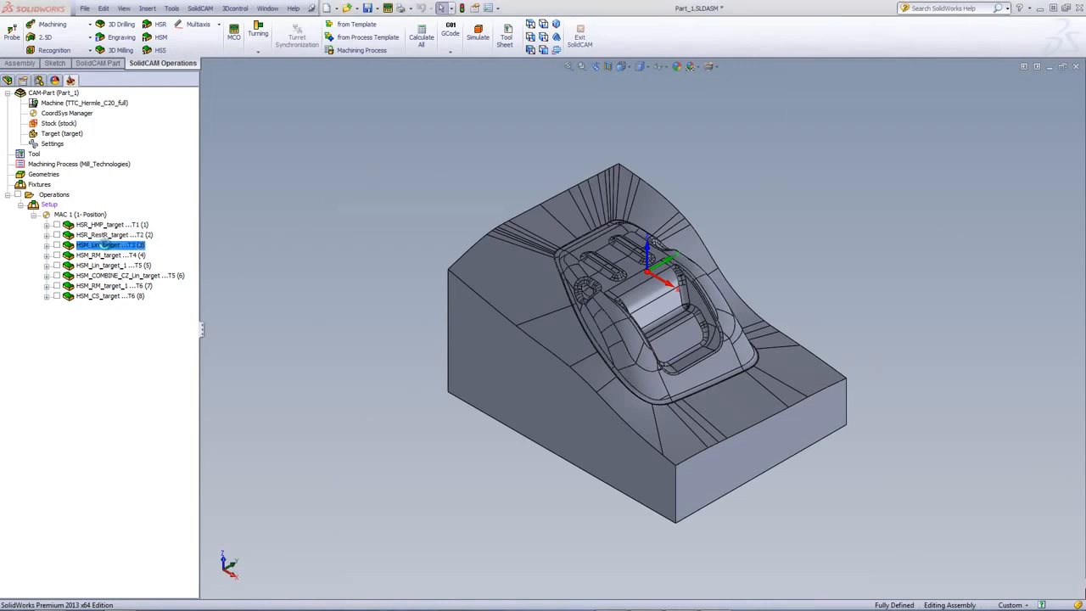
pyautogui.doubleClick(105, 245)
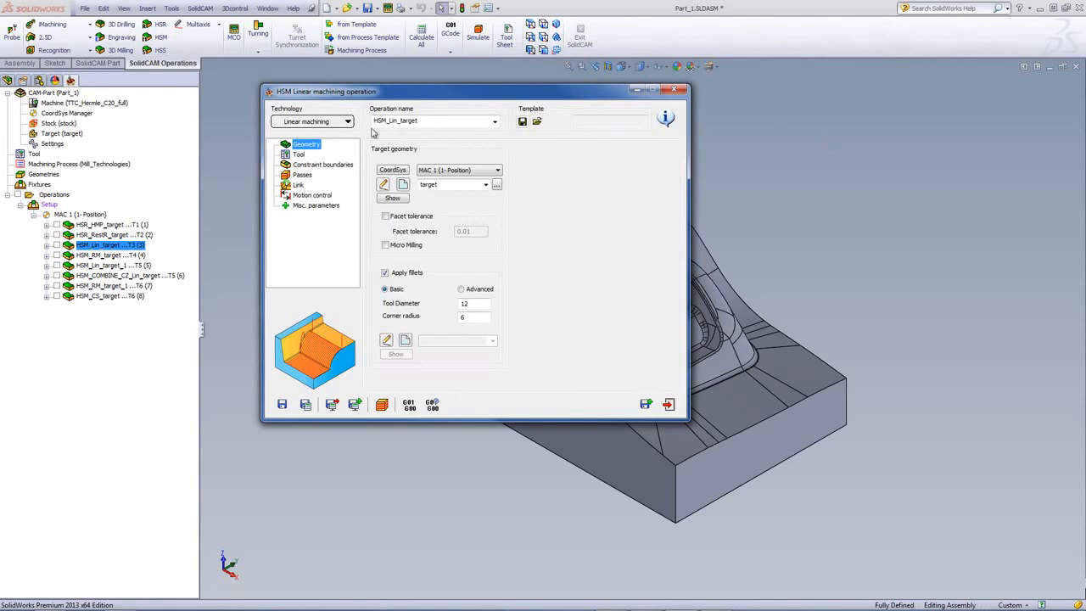
pyautogui.click(302, 155)
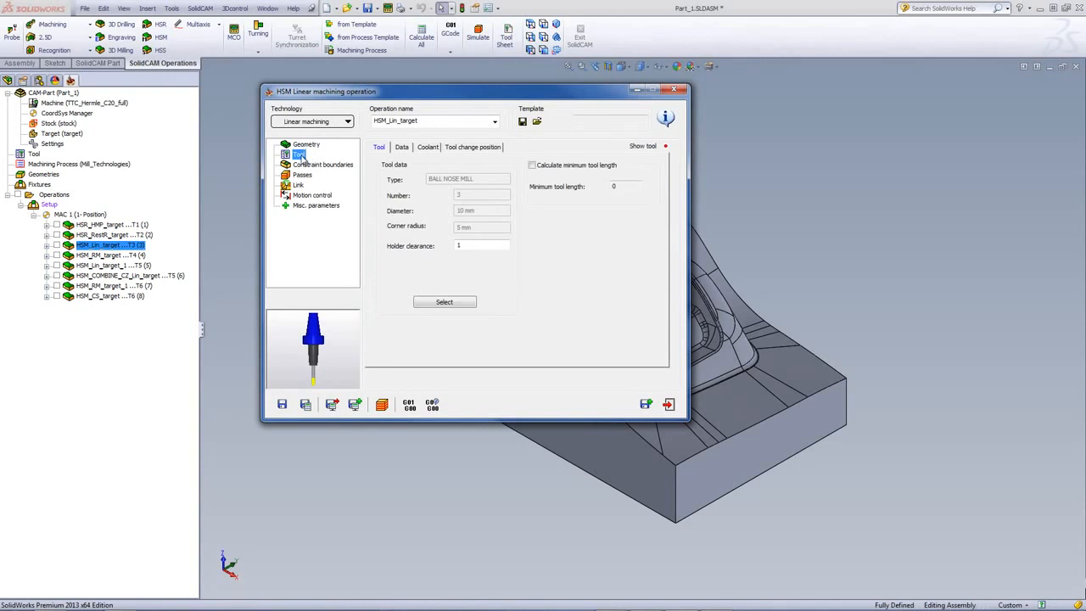
pyautogui.click(303, 148)
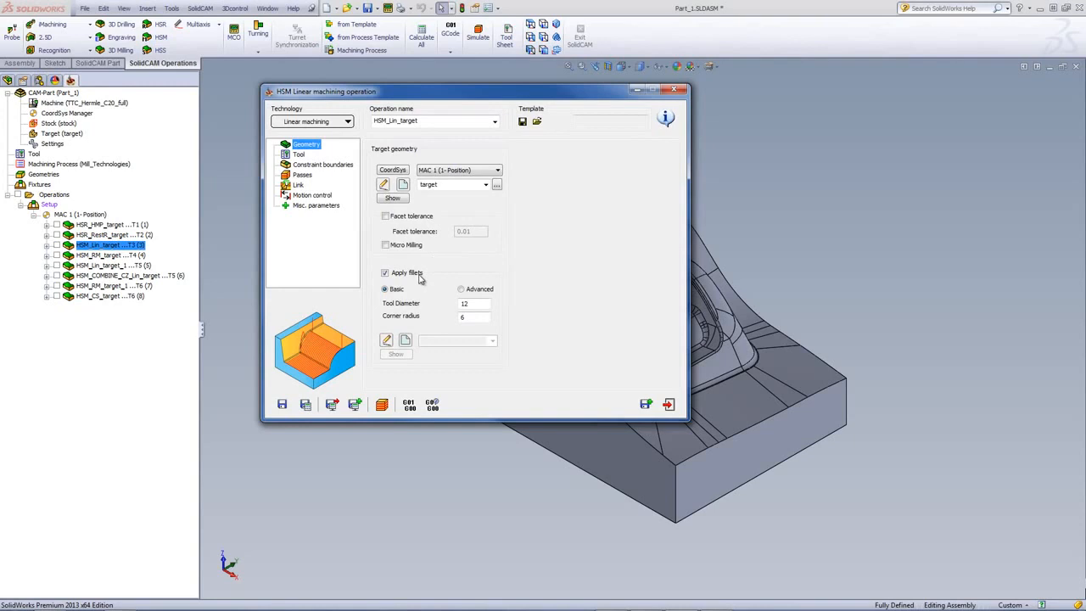
pyautogui.moveTo(479, 93); pyautogui.dragTo(328, 77)
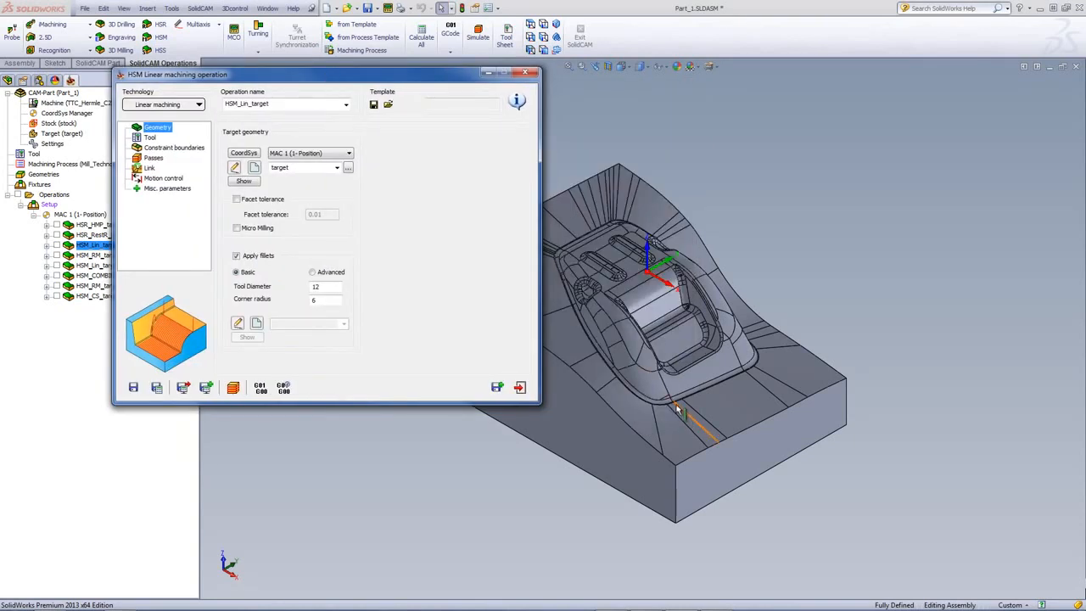
pyautogui.click(853, 295)
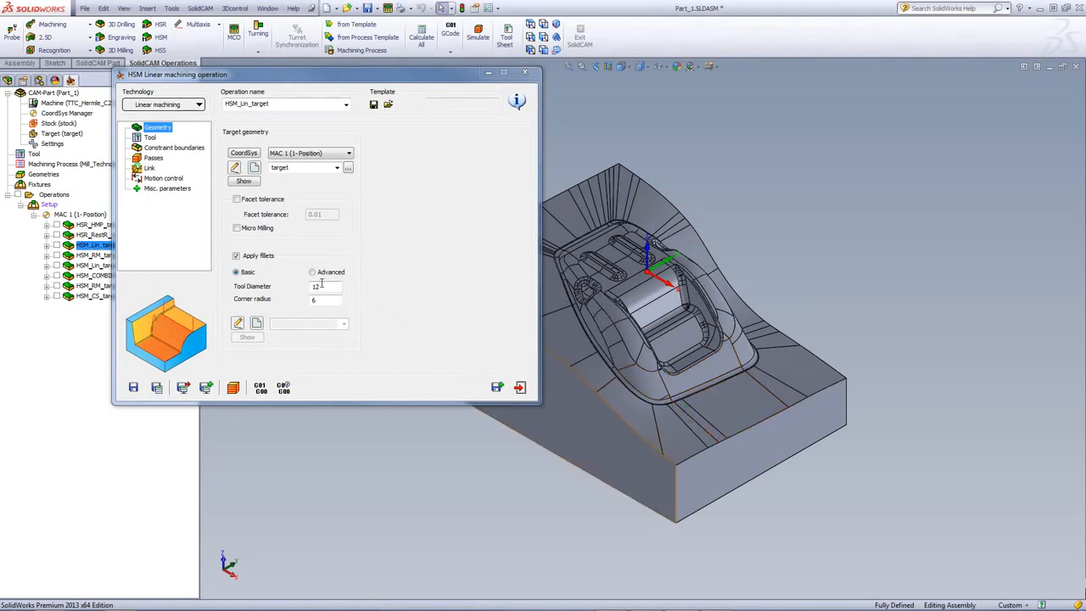
# - Review the linear operation's constraint boundaries and its passes settings for wall offset and step over
pyautogui.click(171, 149)
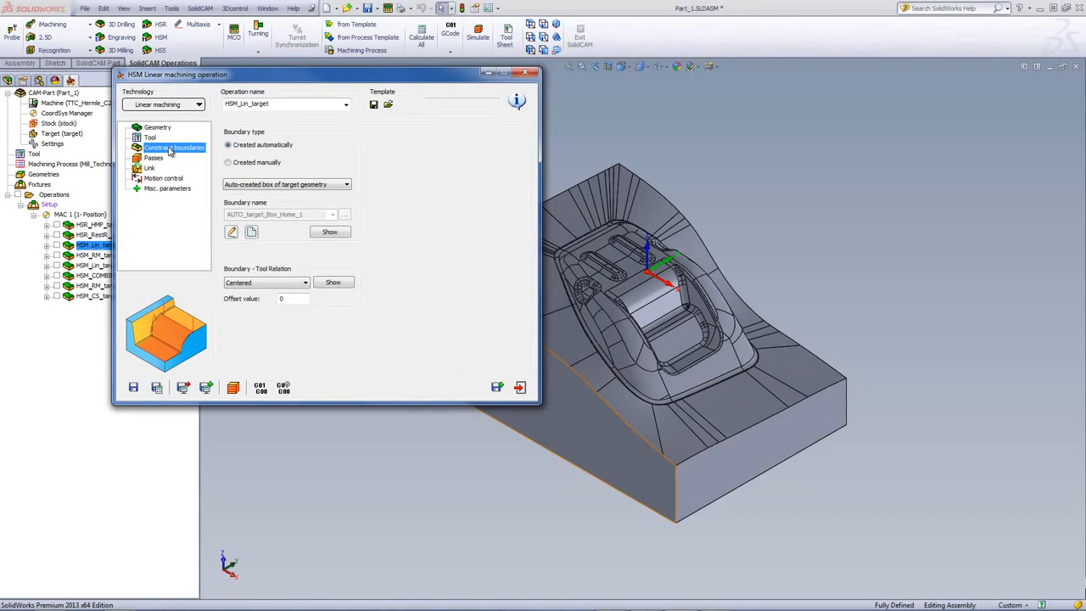
pyautogui.click(161, 158)
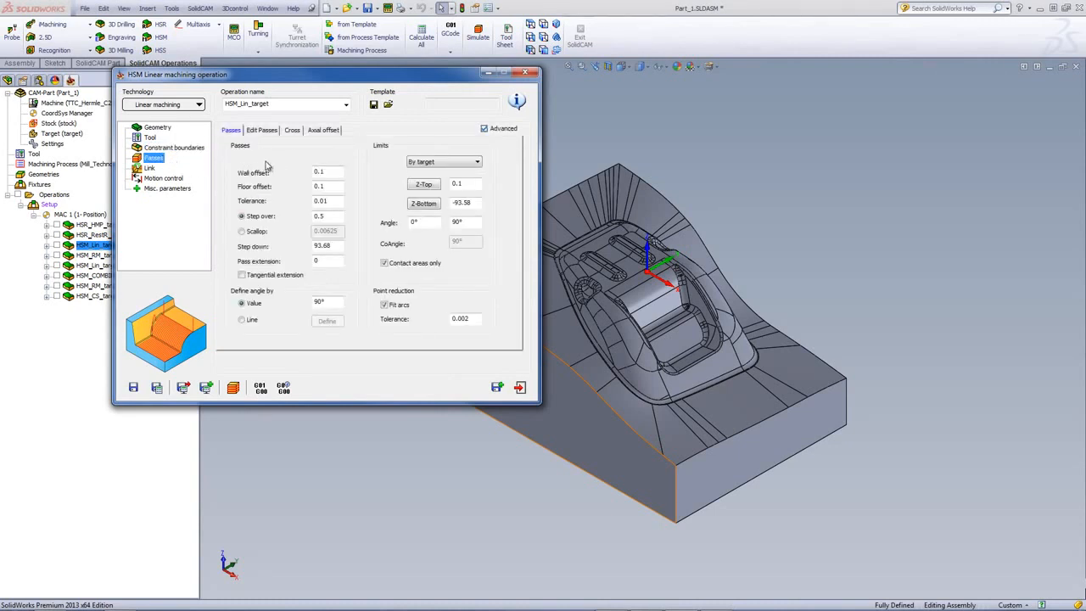
pyautogui.click(337, 172)
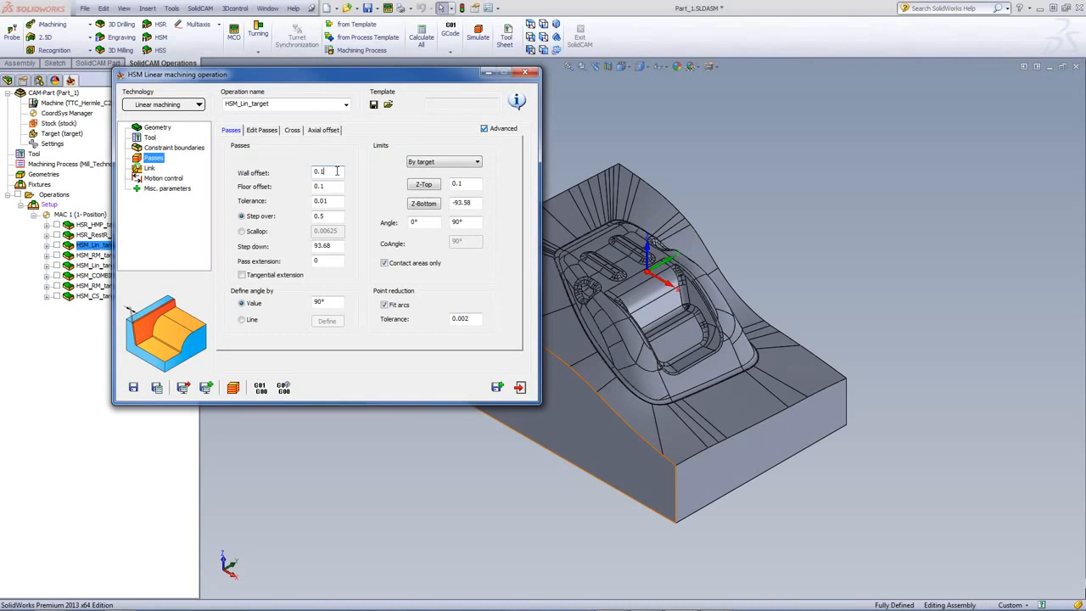
pyautogui.click(335, 217)
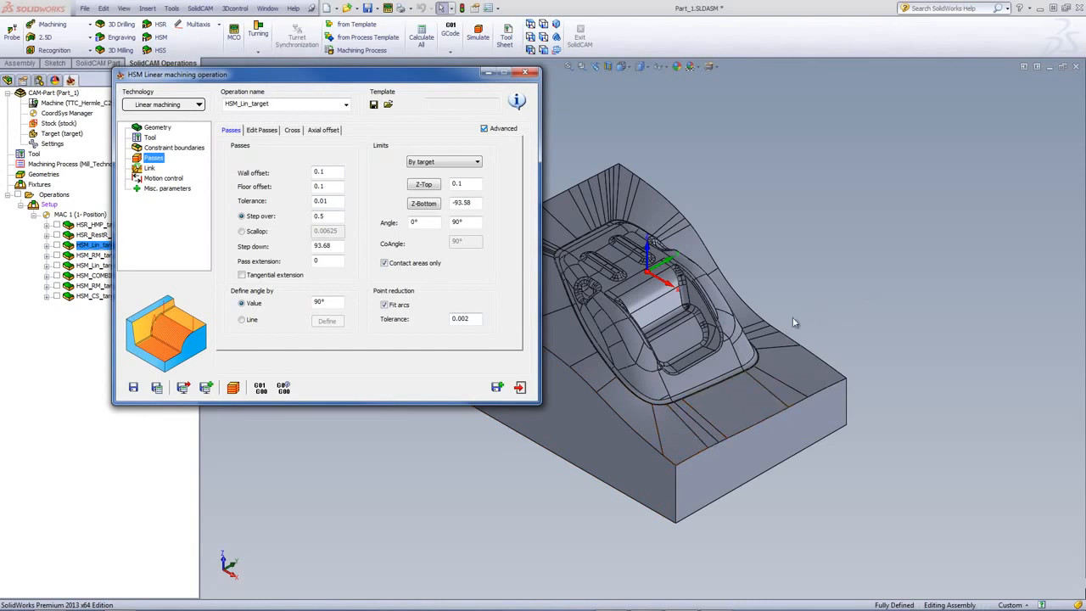
# - Move the operation dialog clear of the part, indicate the front edge's corner points on the model, and check the linear passes' angle value
pyautogui.moveTo(390, 81); pyautogui.dragTo(236, 69)
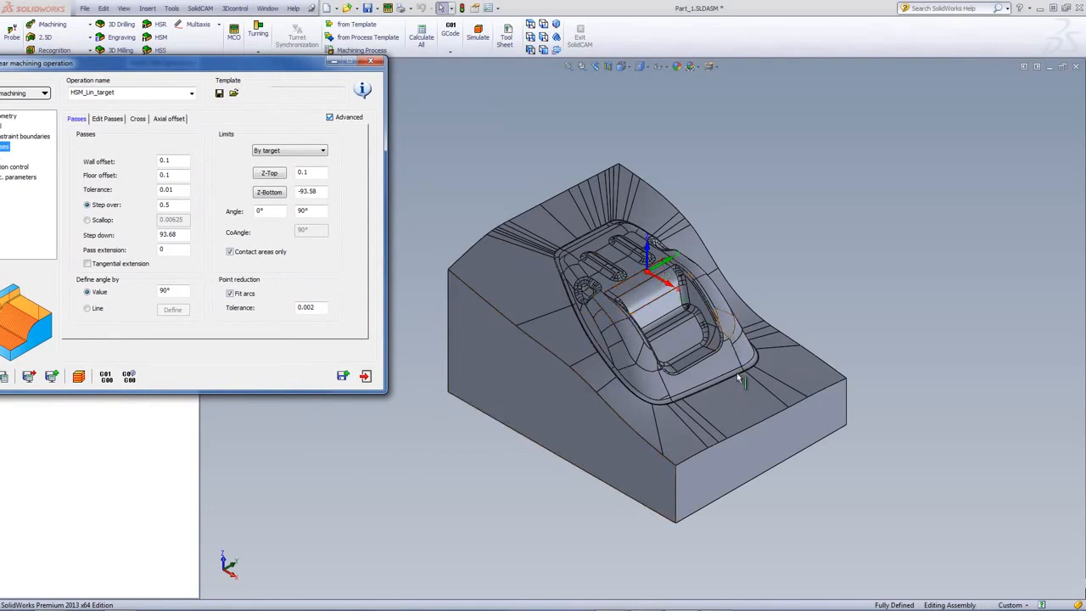
pyautogui.click(676, 468)
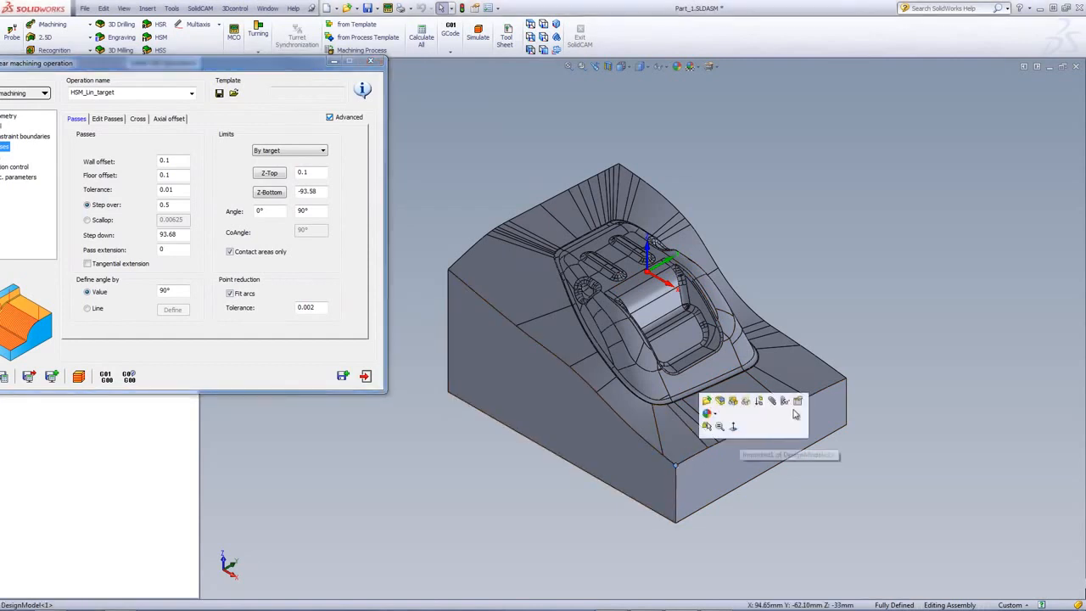
pyautogui.click(846, 379)
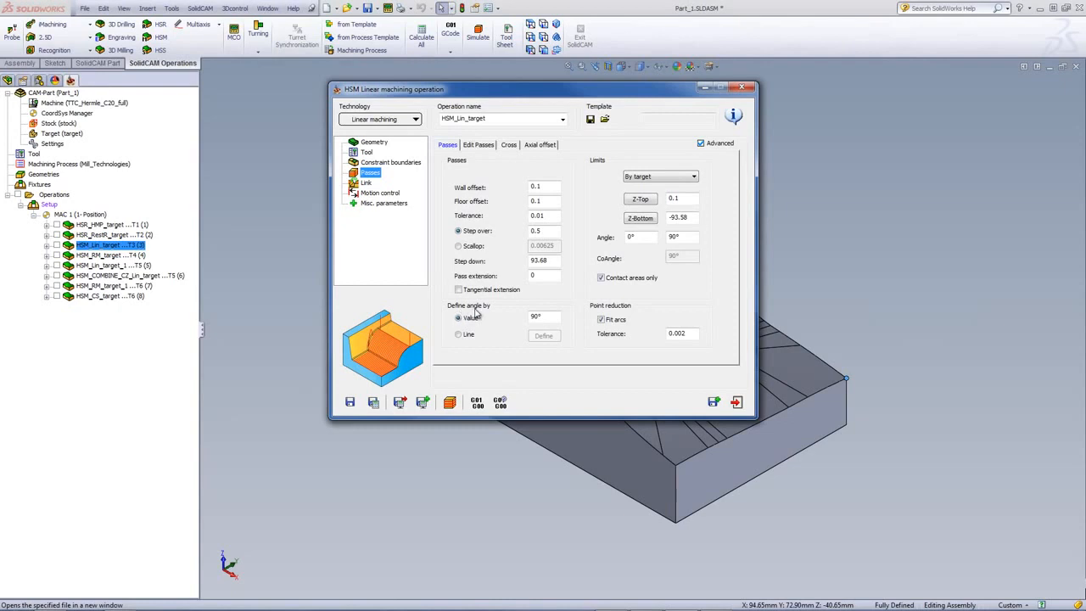
pyautogui.click(545, 317)
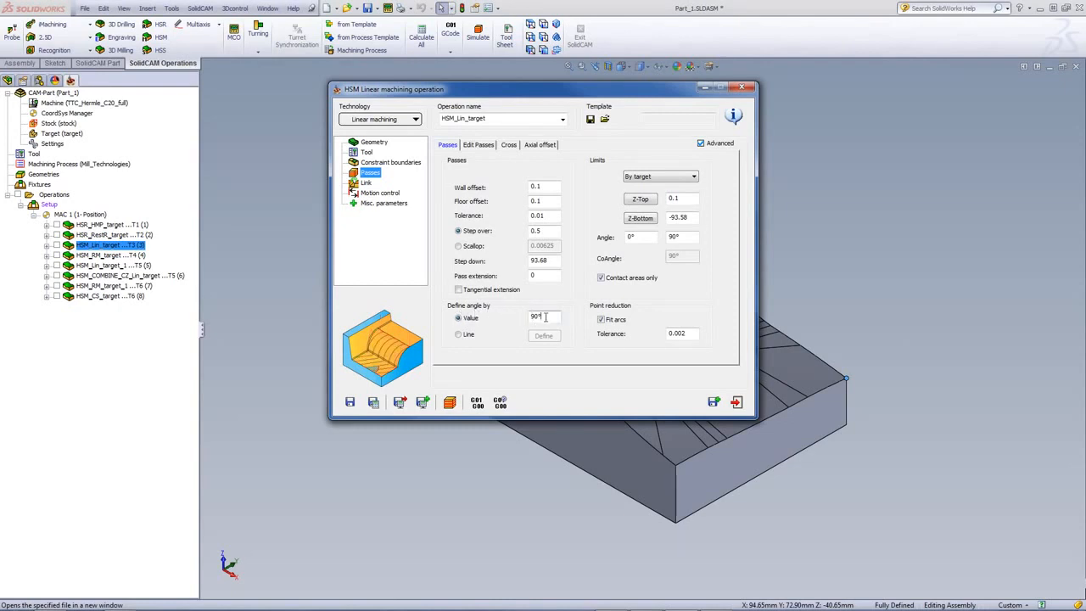
# - Simulate the HSM_Lin_target toolpath in SolidVerify and pause it partway through the cut
pyautogui.click(449, 402)
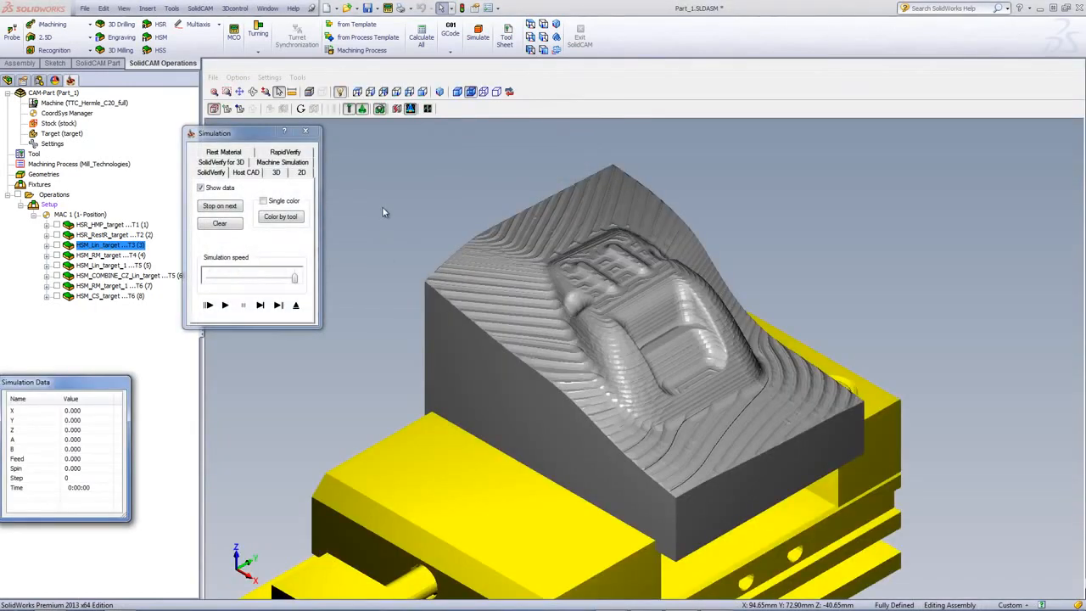
pyautogui.click(226, 313)
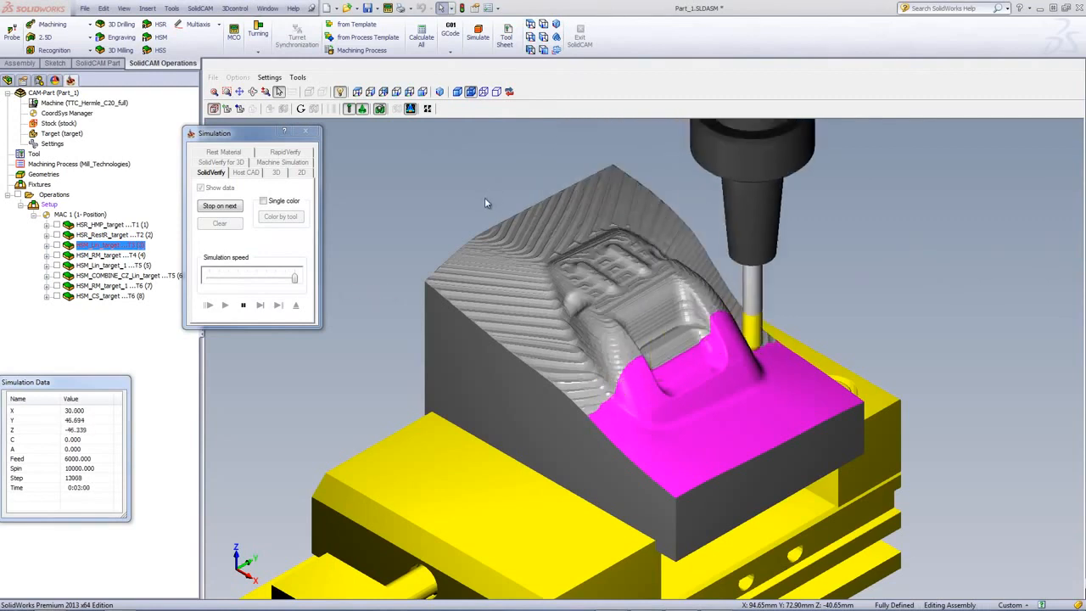
pyautogui.click(243, 309)
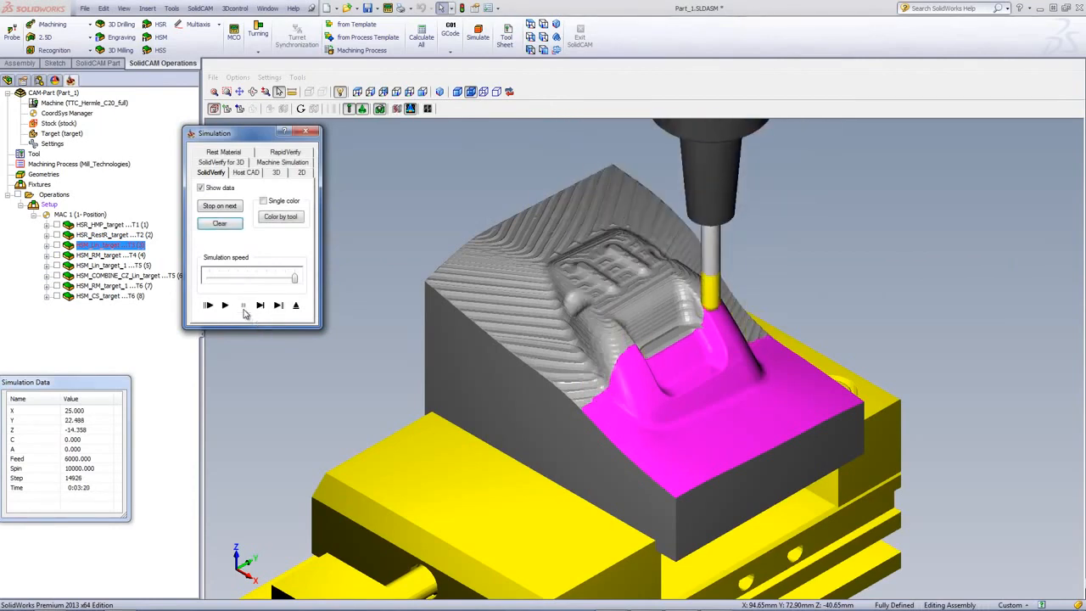
# - Simulate the linear toolpath on the CAD model with solid verification off, inspect the pass spacing up close, and exit the simulation
pyautogui.click(247, 173)
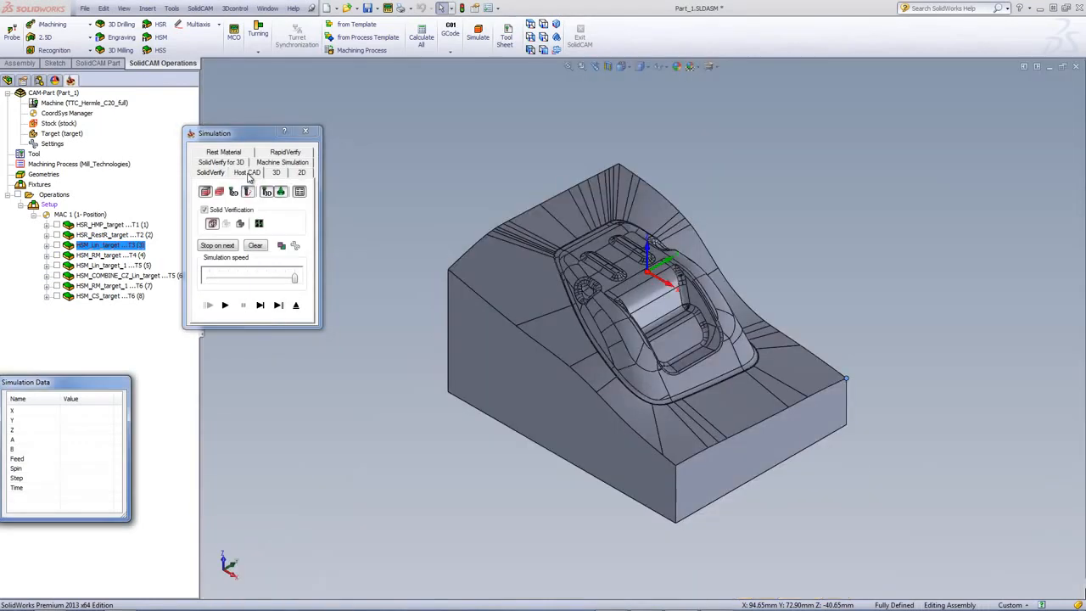
pyautogui.click(205, 211)
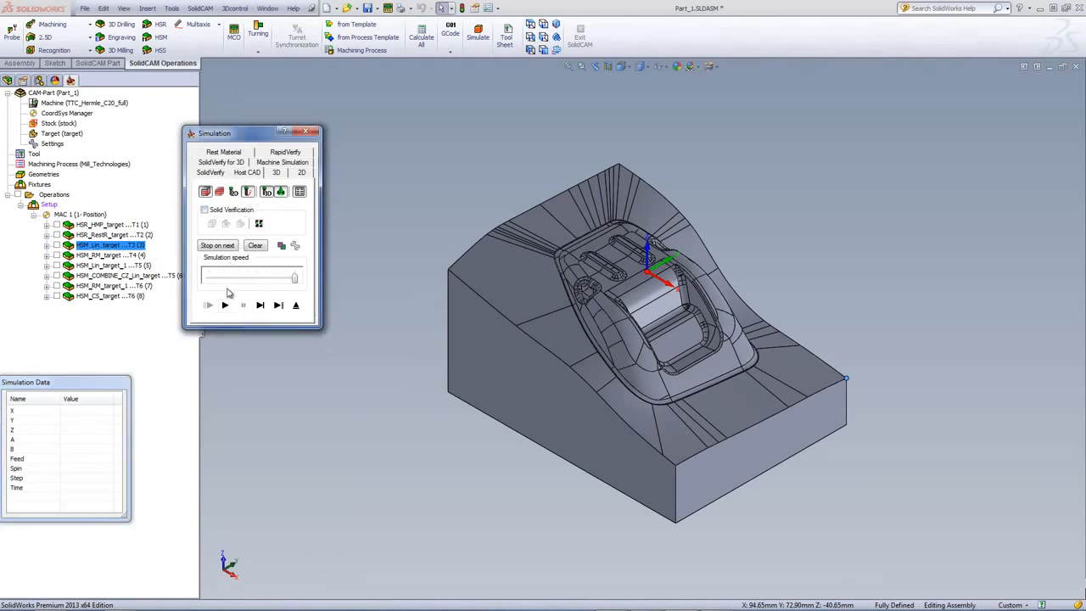
pyautogui.click(225, 306)
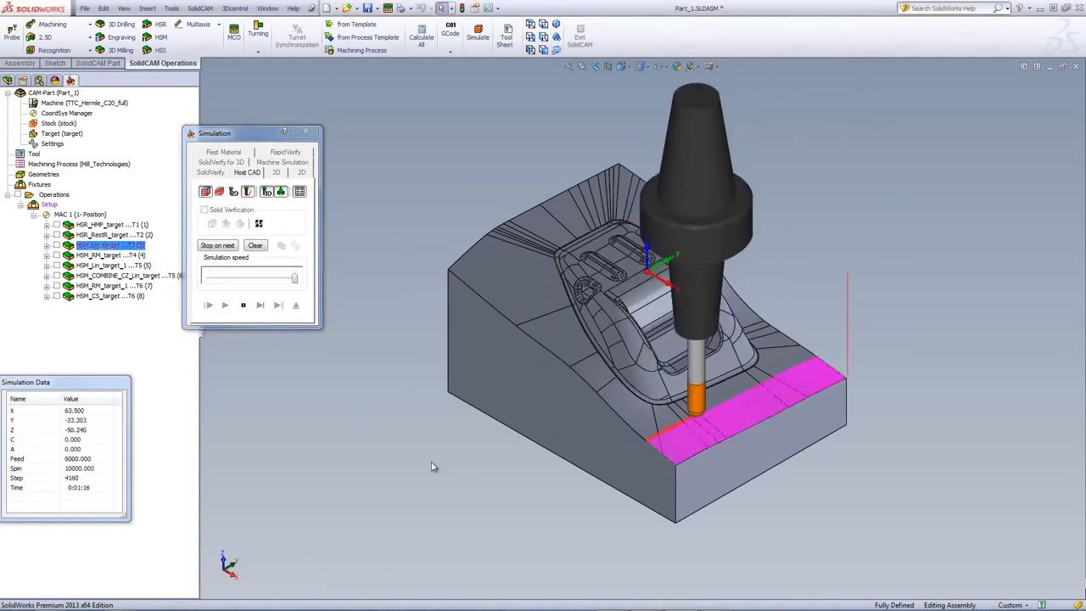
pyautogui.scroll(5, 597, 386)
pyautogui.scroll(10, 596, 386)
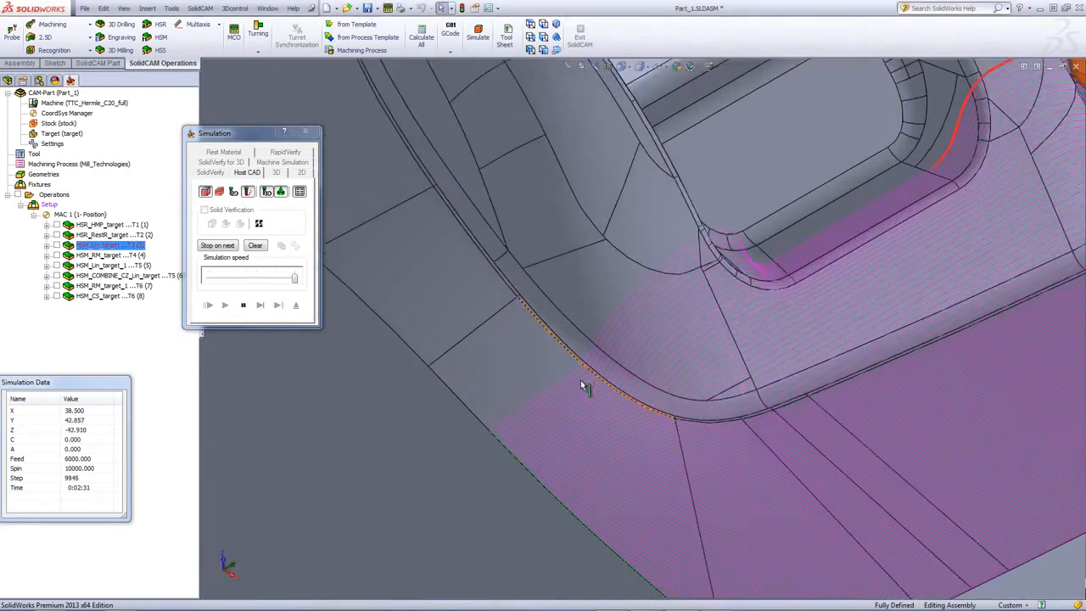
pyautogui.scroll(3, 586, 350)
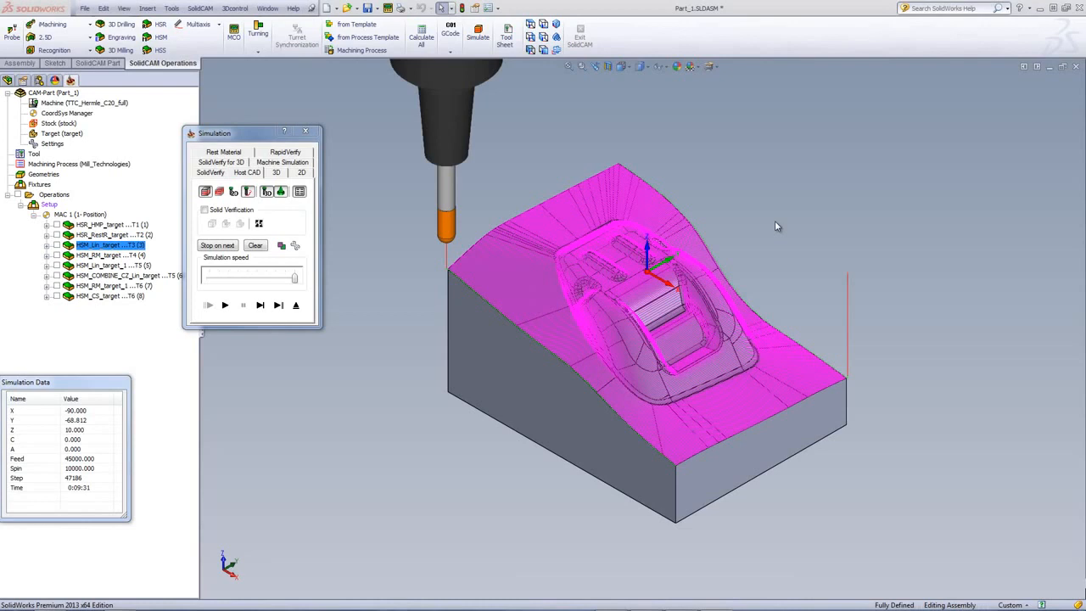
pyautogui.click(295, 305)
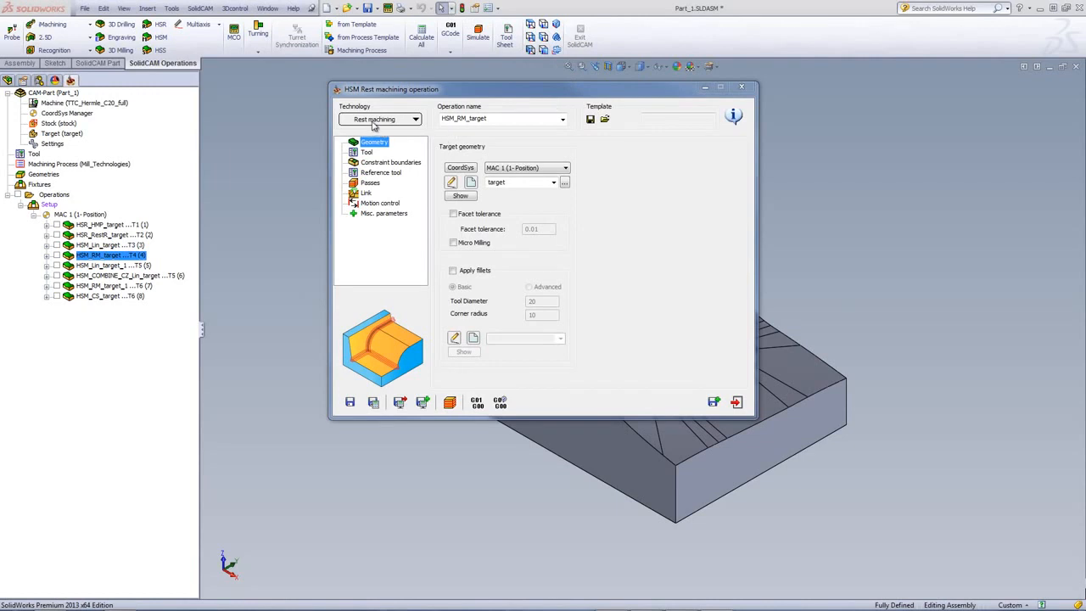
# - Review the HSM_RM_target rest machining operation's tool, constraint boundaries, reference tool, geometry and passes settings
pyautogui.click(366, 151)
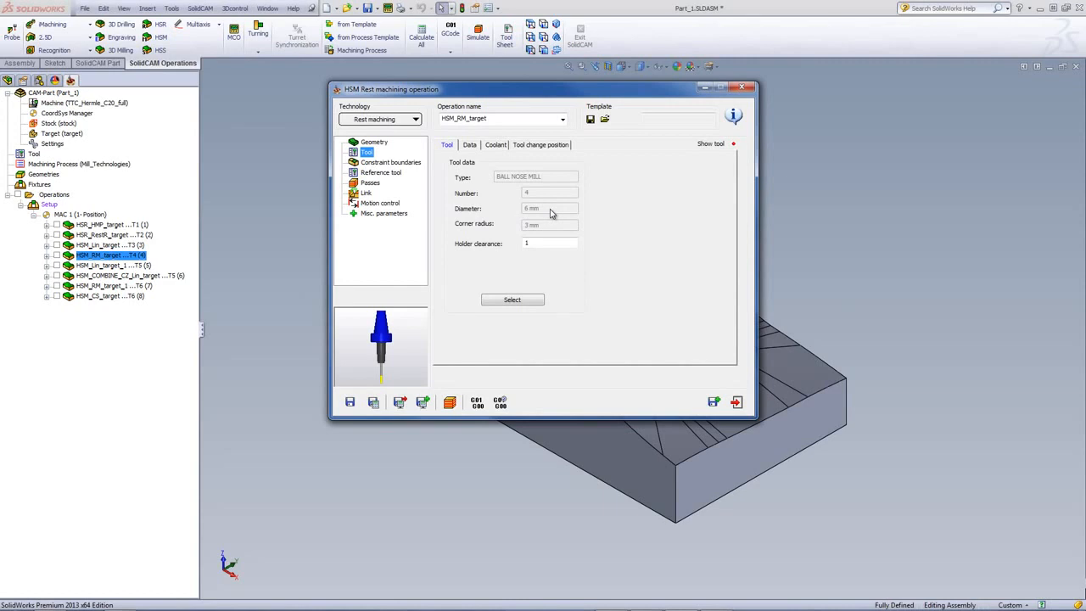
pyautogui.click(395, 163)
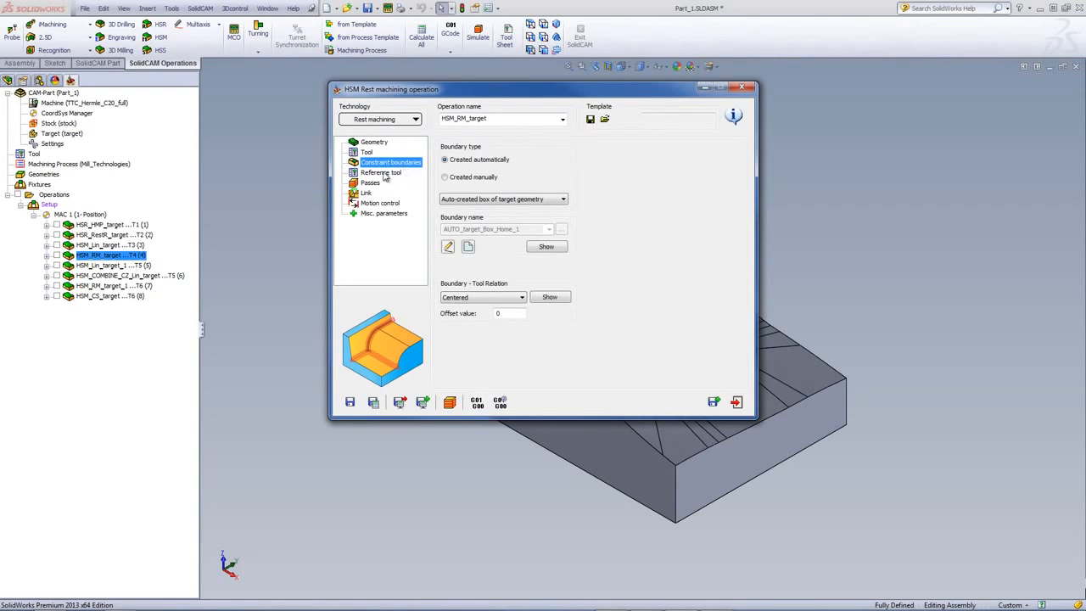
pyautogui.click(385, 173)
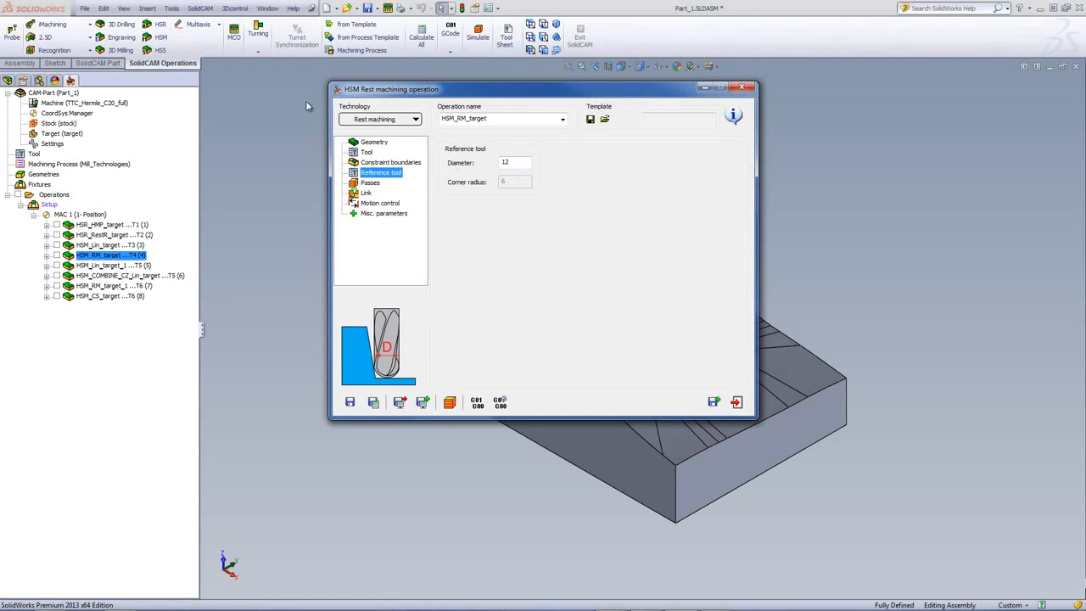
pyautogui.click(372, 142)
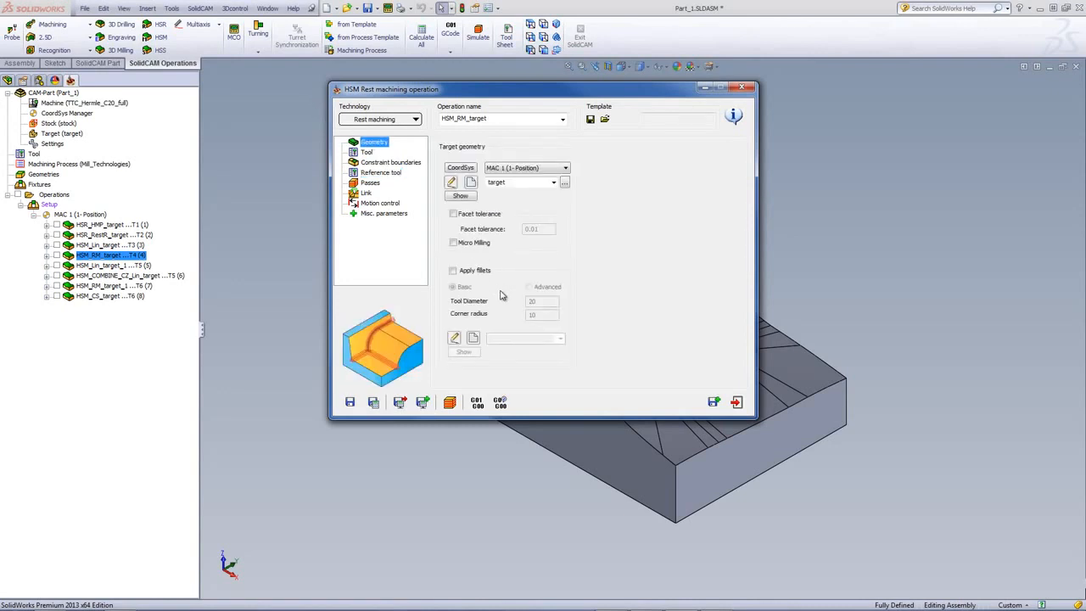
pyautogui.click(373, 184)
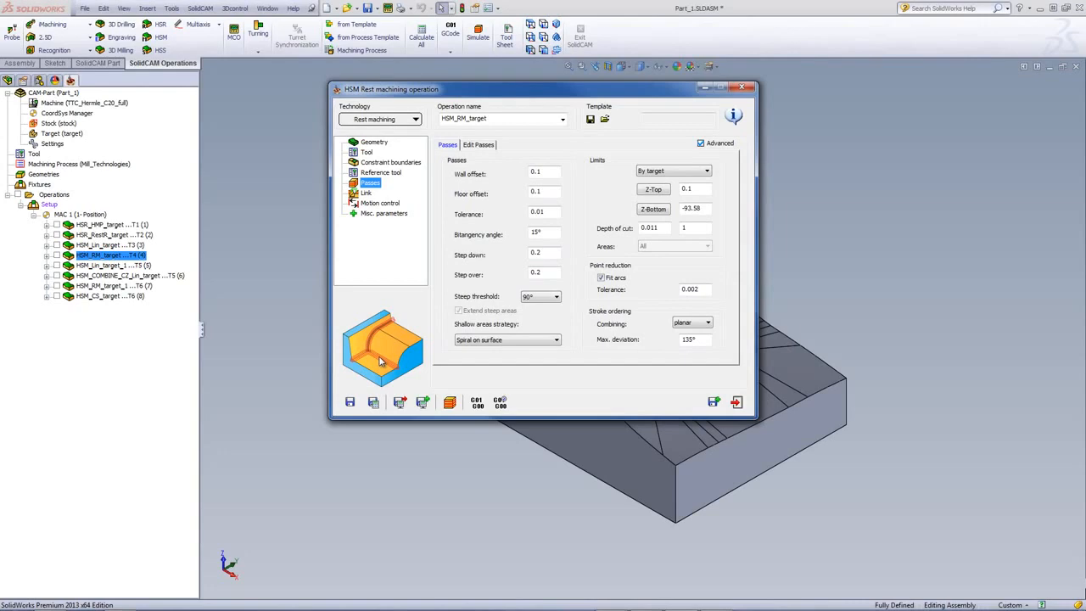
# - Simulate the HSM_RM_target rest machining toolpath in SolidVerify
pyautogui.click(450, 402)
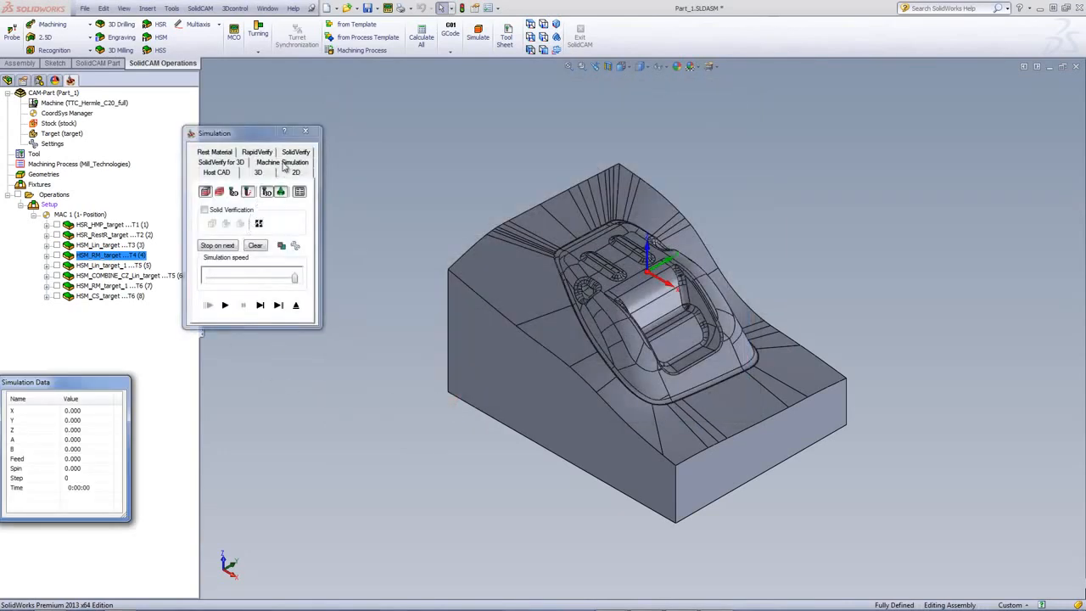
pyautogui.click(294, 153)
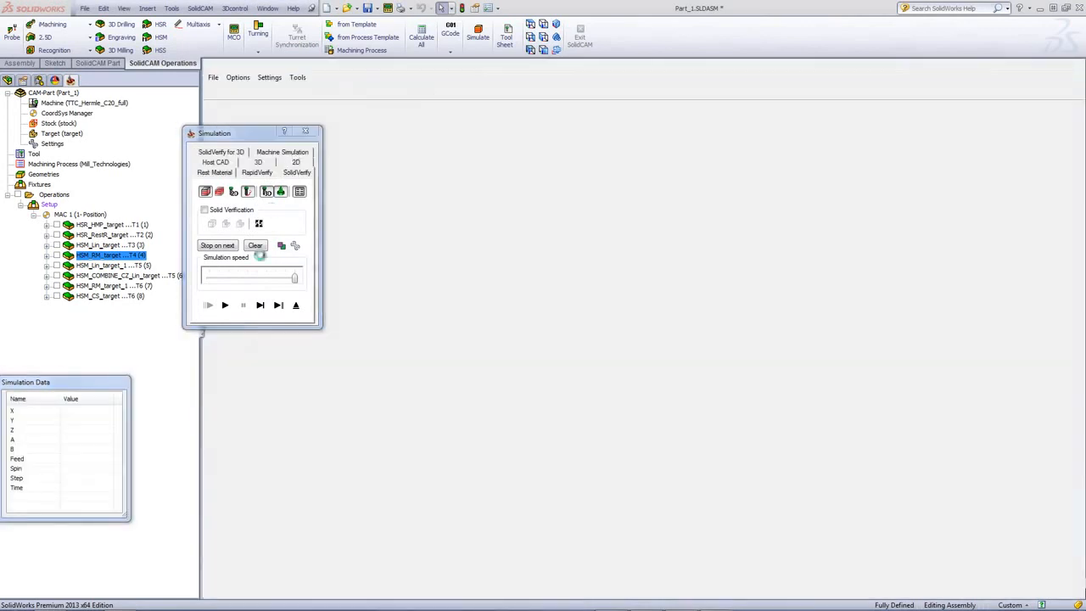
pyautogui.click(226, 305)
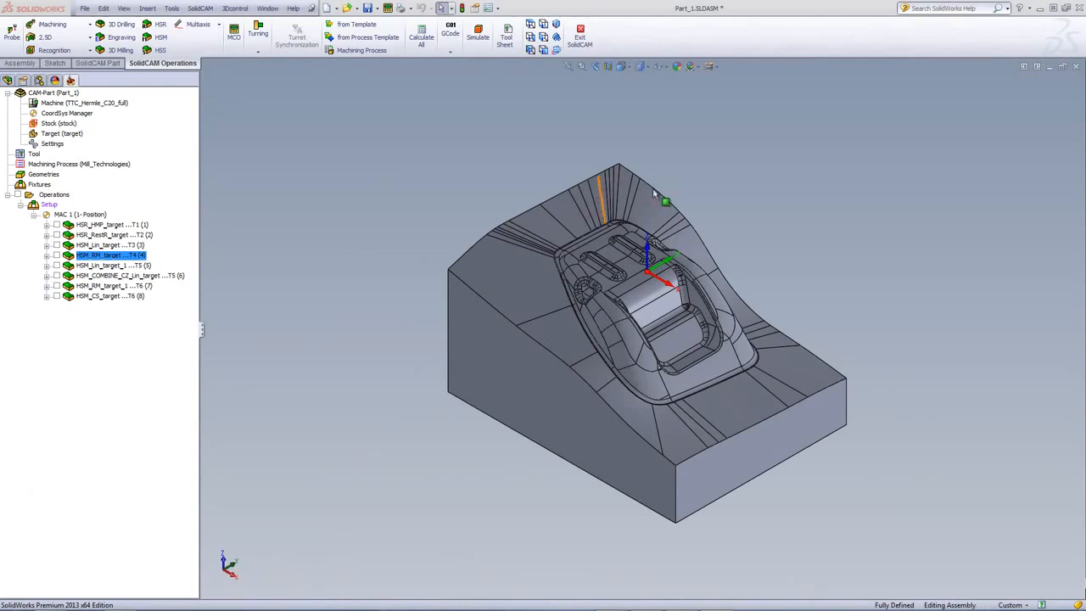
# - Open the HSM_Lin_target_1 linear machining operation and review its applied fillet settings and tool data
pyautogui.moveTo(742, 214); pyautogui.dragTo(739, 228, button='middle')
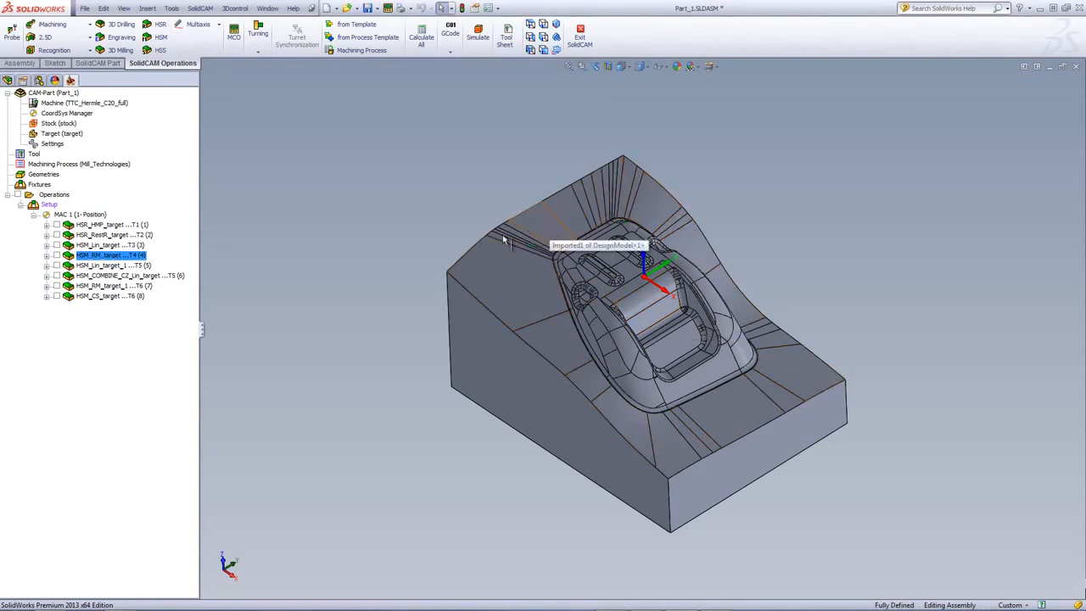
pyautogui.click(103, 265)
pyautogui.doubleClick(105, 266)
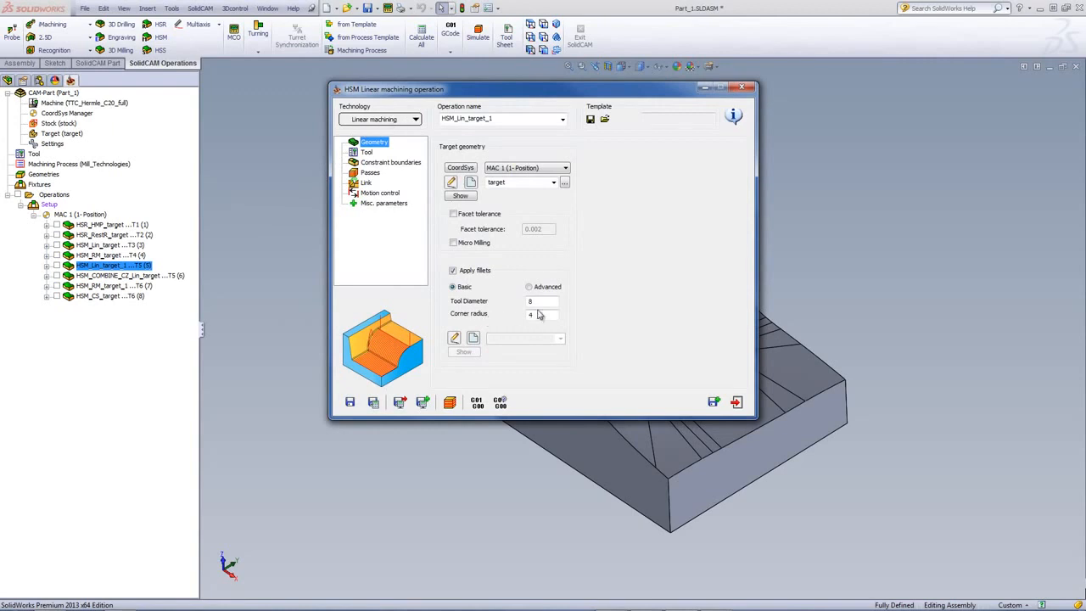
pyautogui.moveTo(646, 90); pyautogui.dragTo(365, 96)
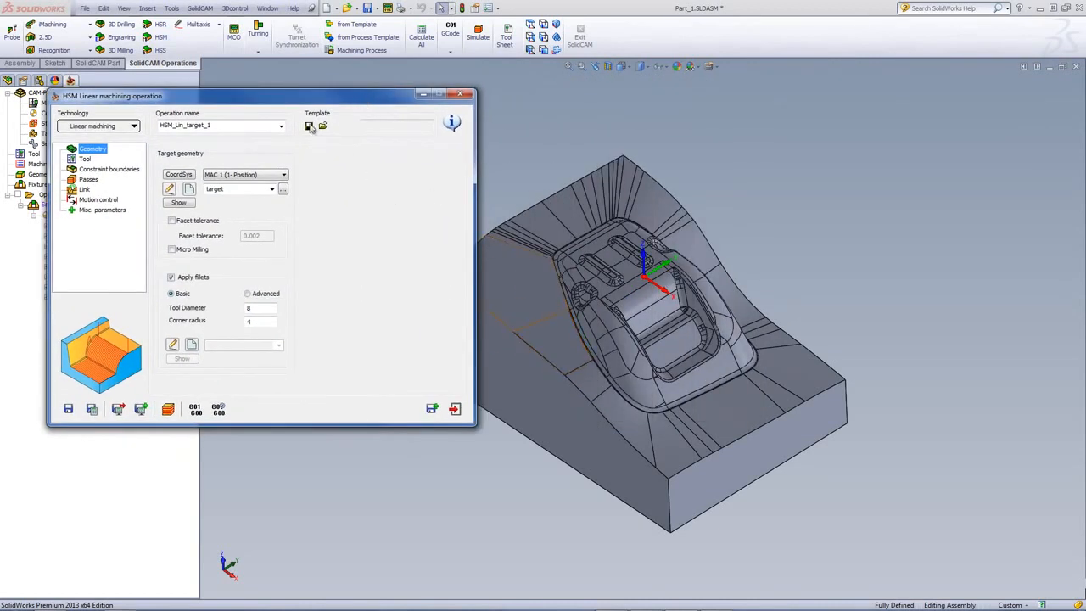
pyautogui.moveTo(334, 100); pyautogui.dragTo(594, 90)
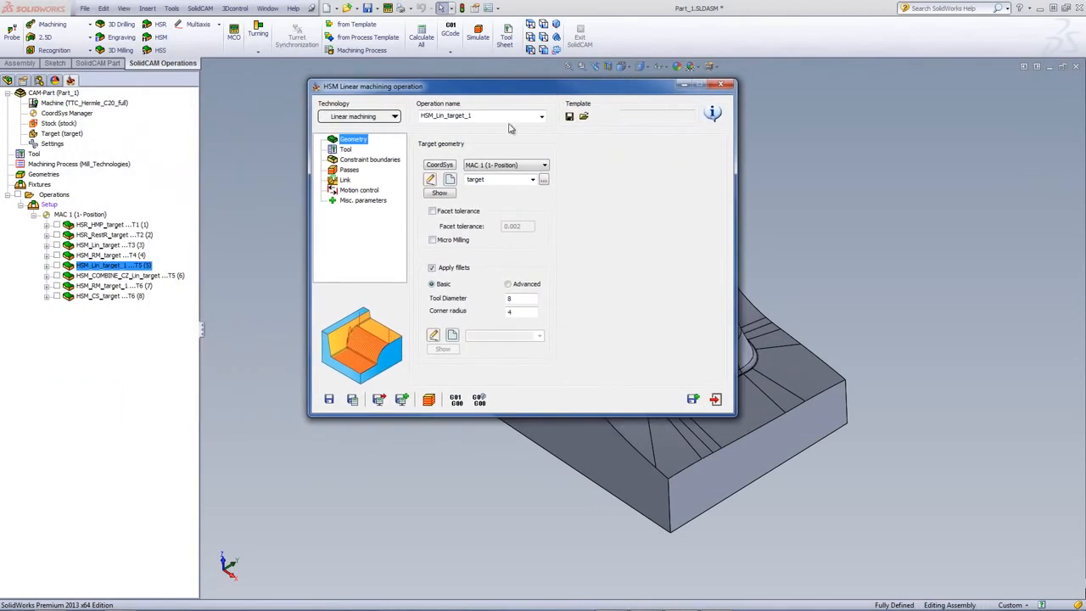
pyautogui.click(345, 150)
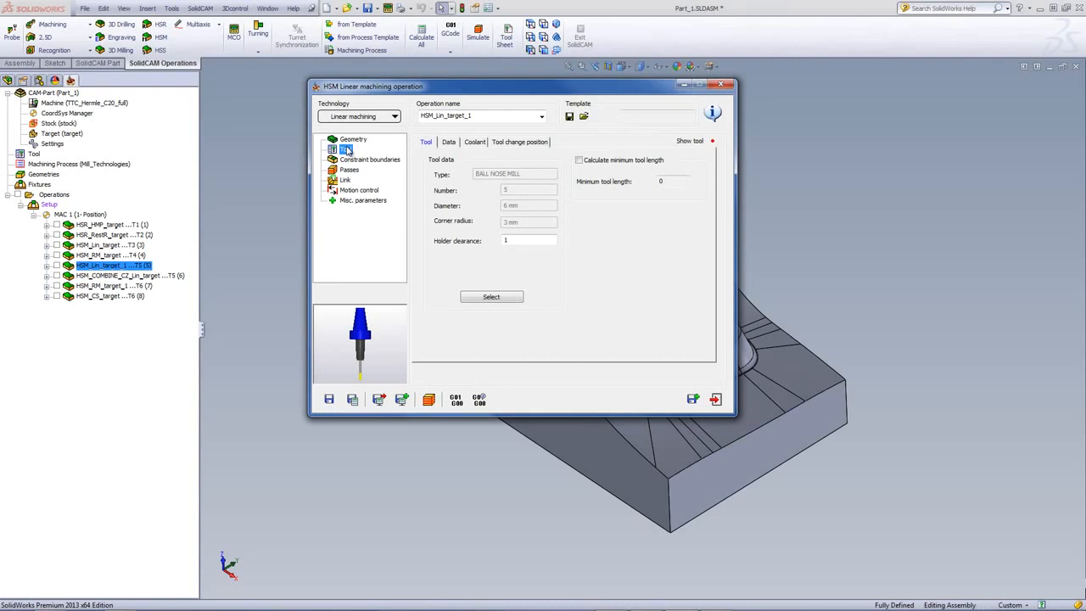
# - Examine the manually created tool contact areas boundary of HSM_Lin_target_1 and its passes' wall offset and step over
pyautogui.click(373, 160)
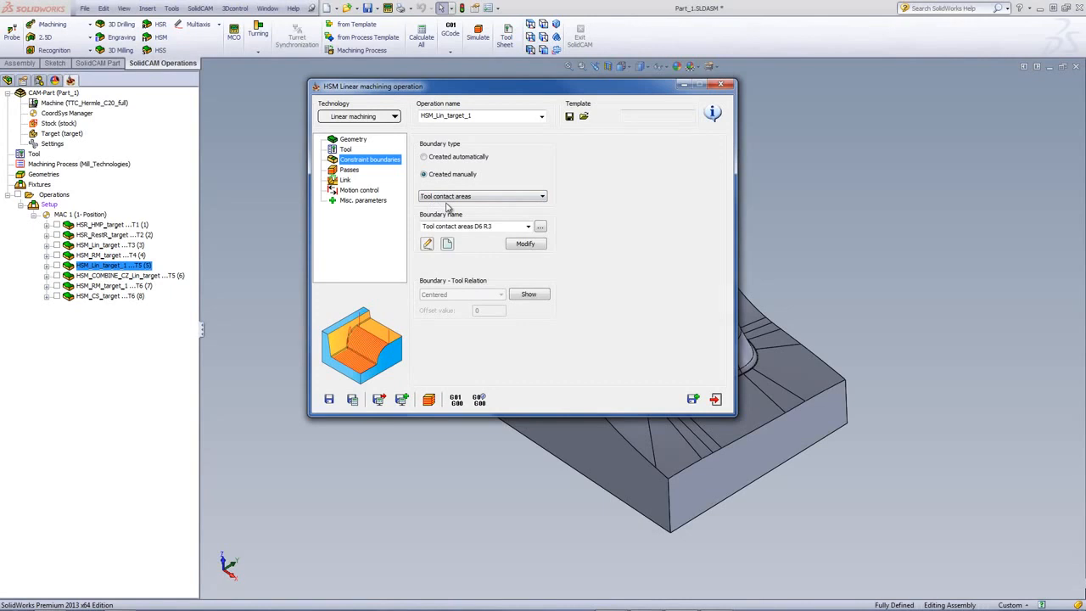
pyautogui.click(526, 244)
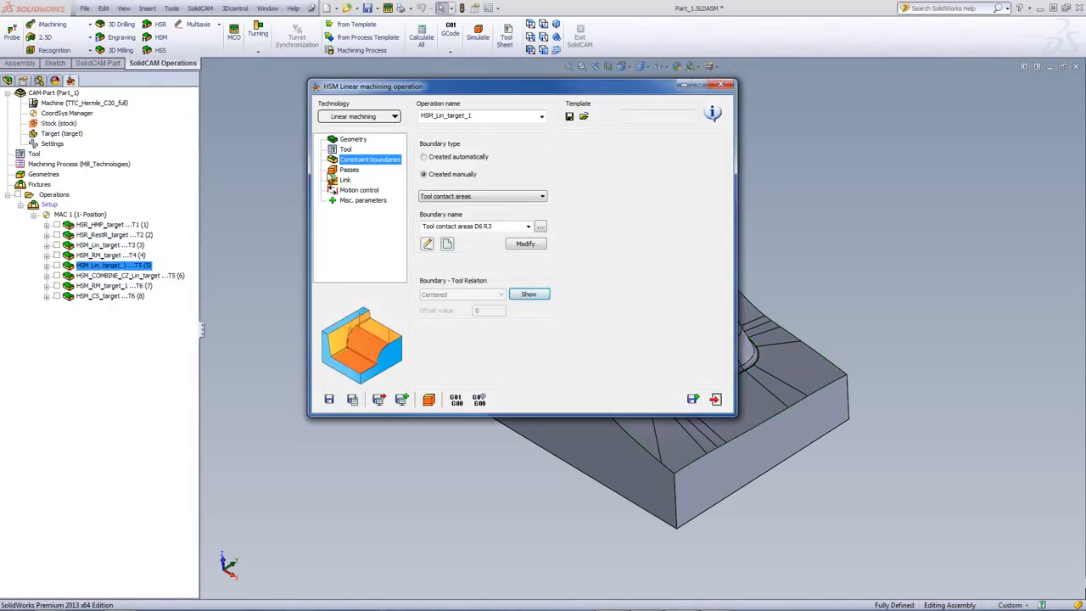
pyautogui.click(349, 170)
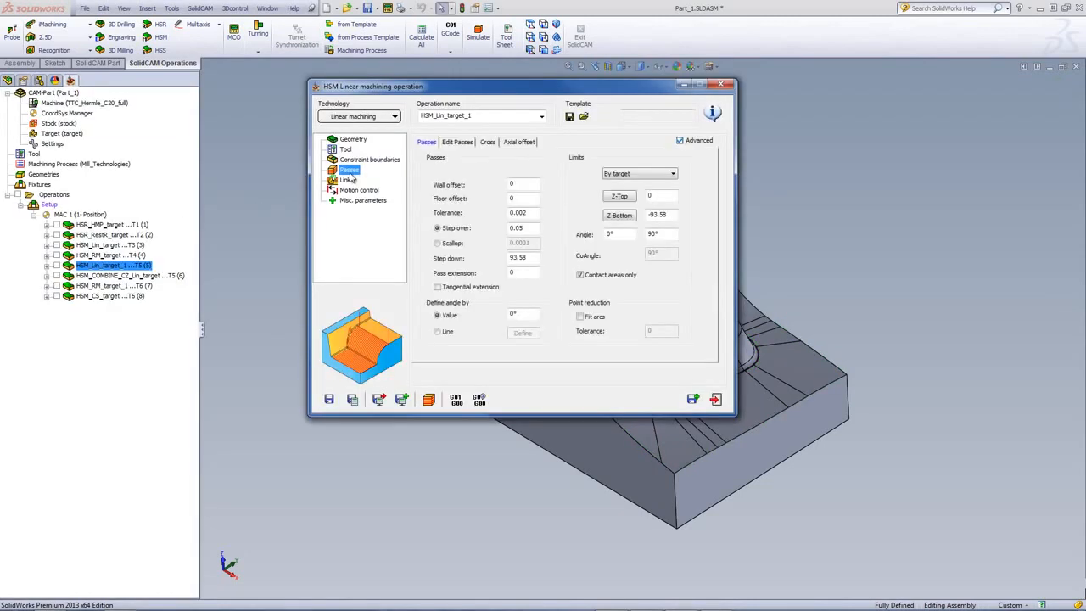
pyautogui.click(518, 184)
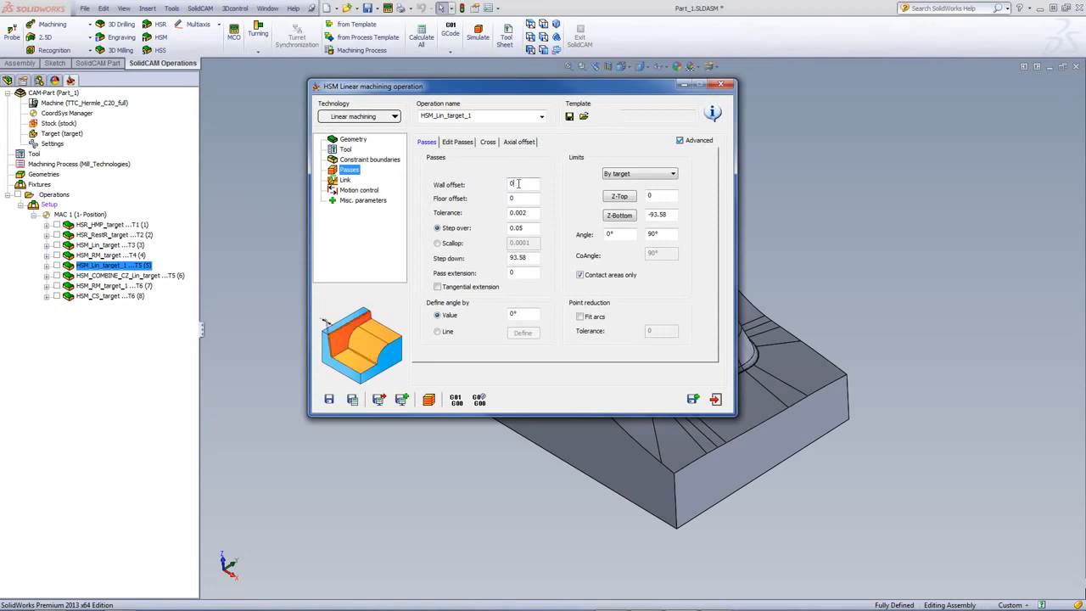
pyautogui.click(532, 227)
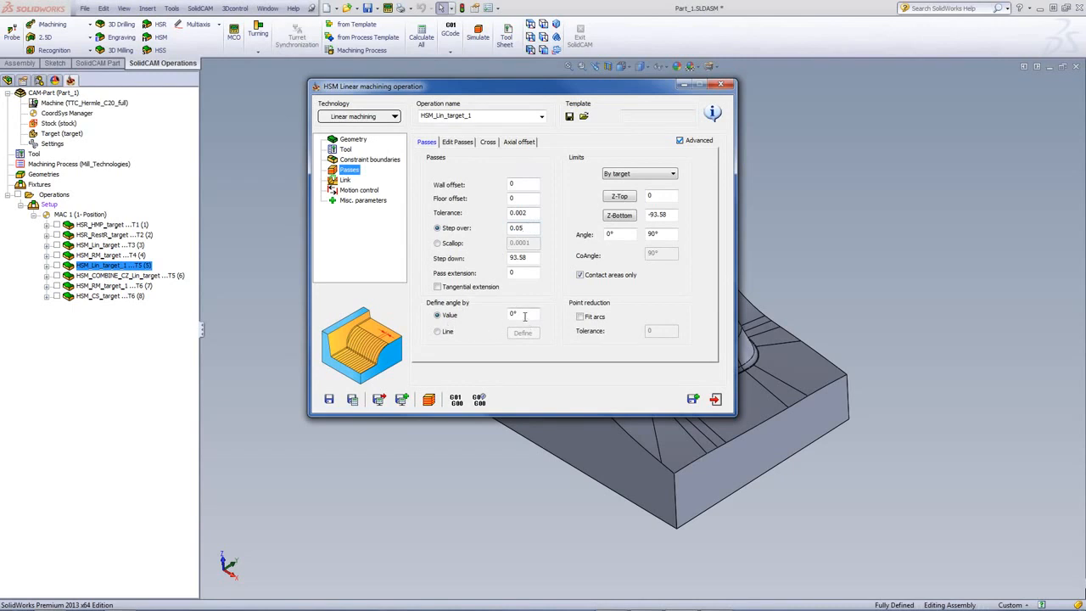
# - Check the HSM_Lin_target_1 pass angle and simulate its linear toolpath on the model in Host CAD mode
pyautogui.click(524, 316)
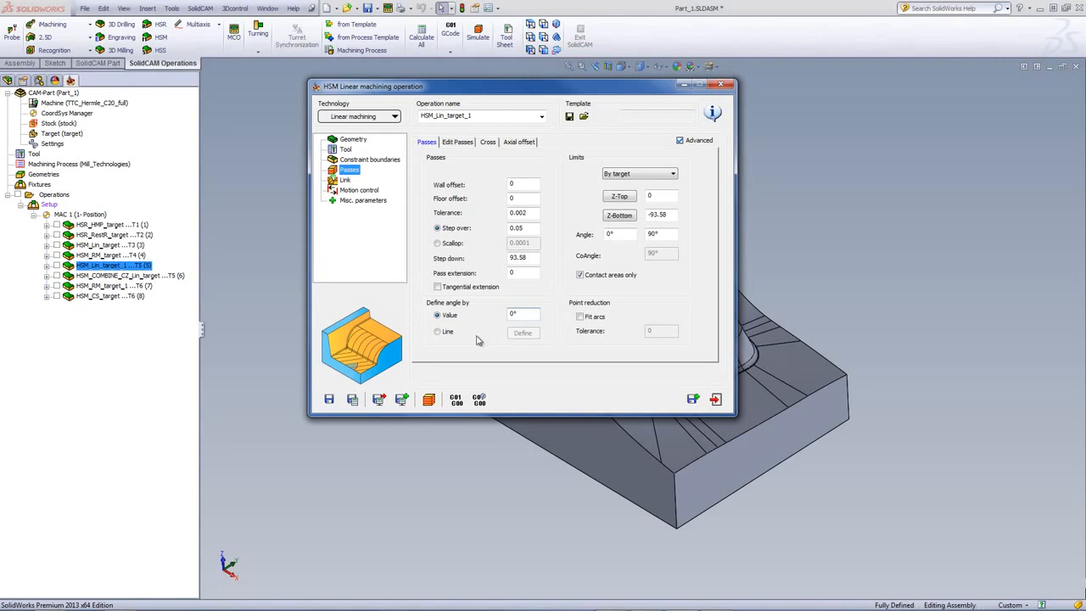
pyautogui.click(431, 398)
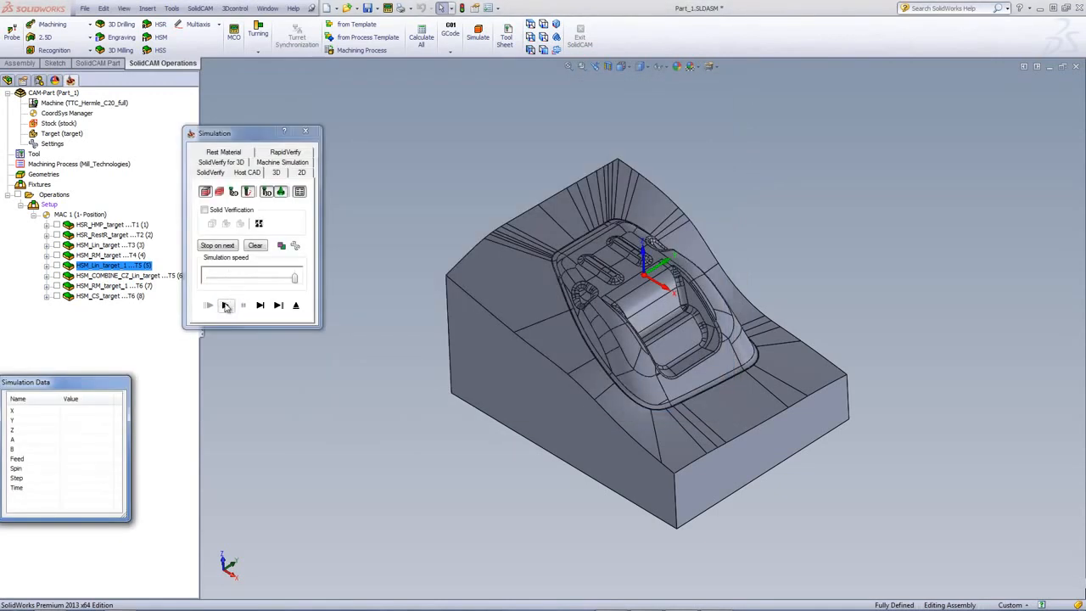
pyautogui.click(225, 305)
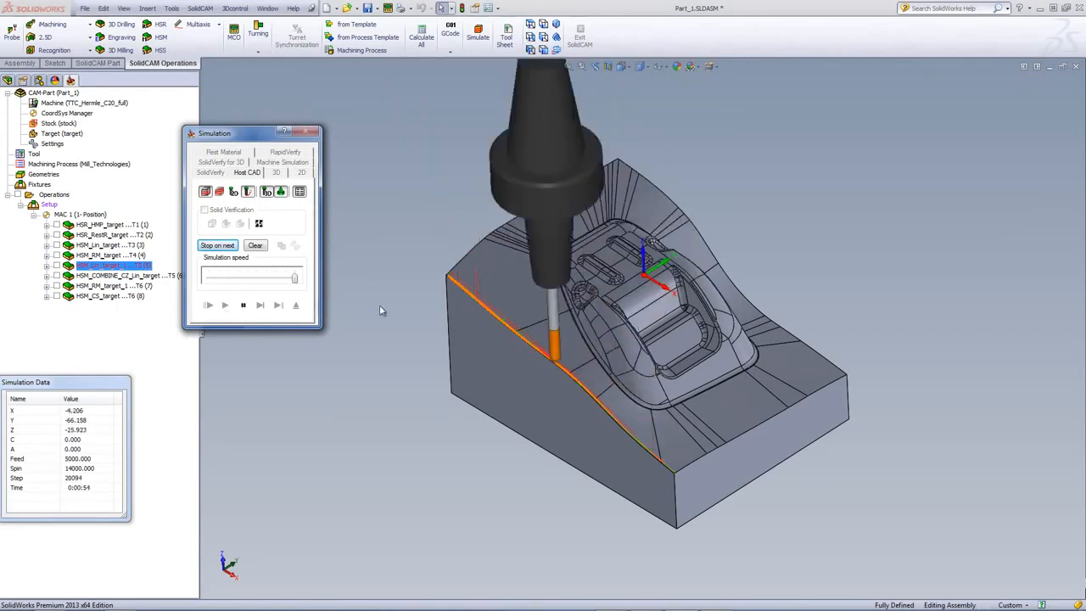
pyautogui.scroll(-3, 423, 231)
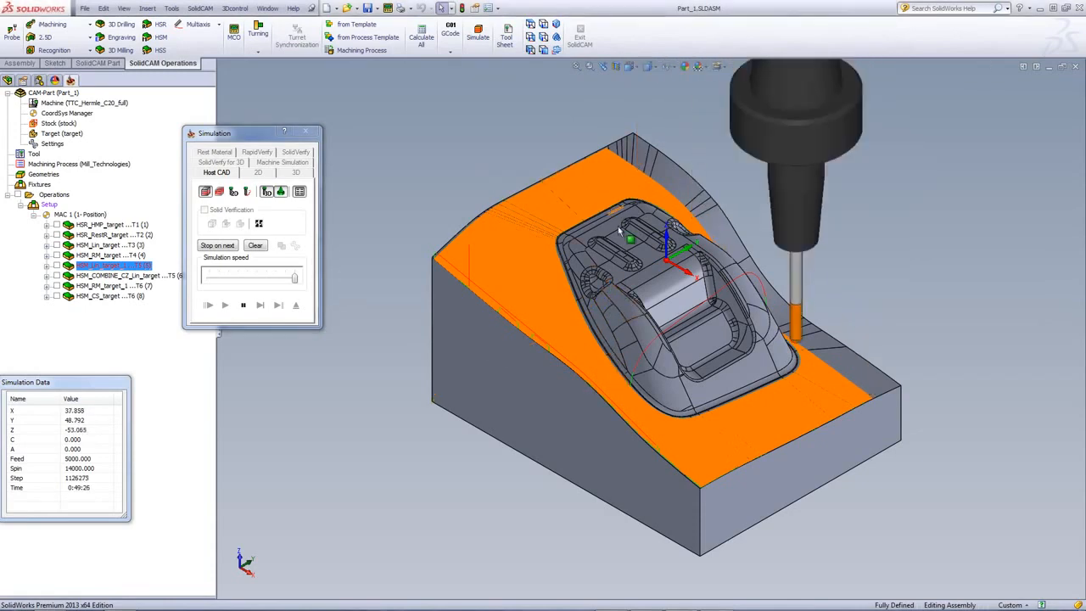
pyautogui.scroll(-3, 626, 284)
pyautogui.scroll(-3, 690, 281)
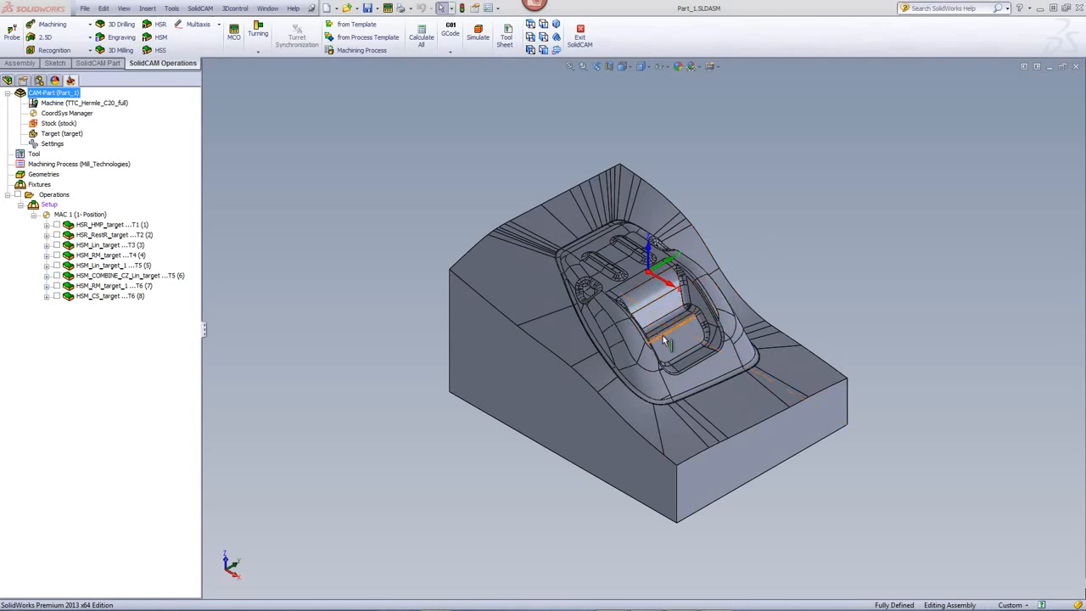
# - Open the HSM_COMBINE_CZ_Lin_target operation and check its technology choice, Combine Constant Z with Linear machining
pyautogui.doubleClick(124, 277)
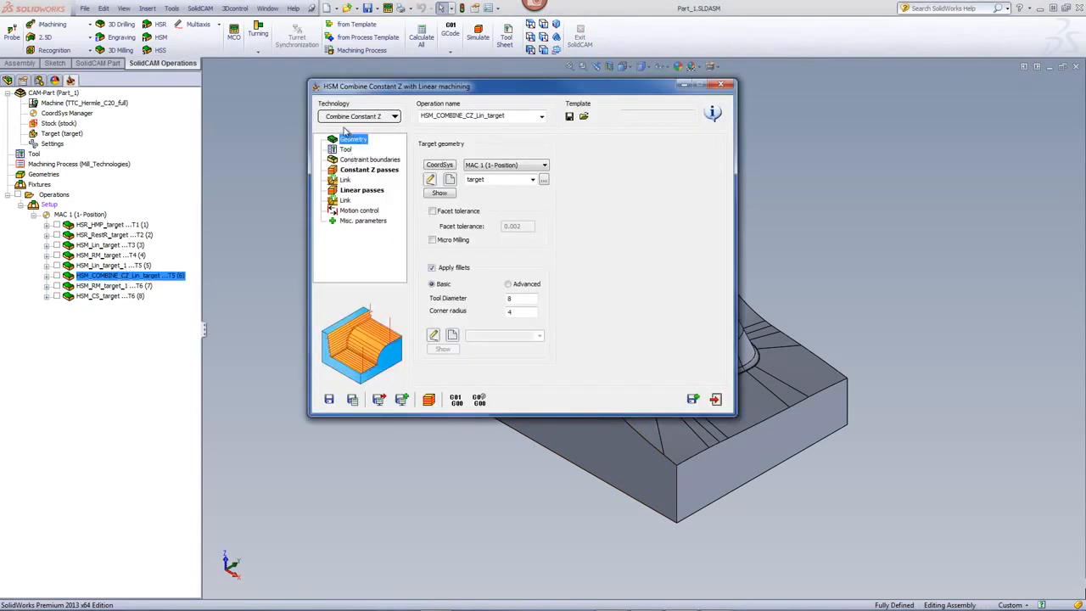
pyautogui.click(354, 118)
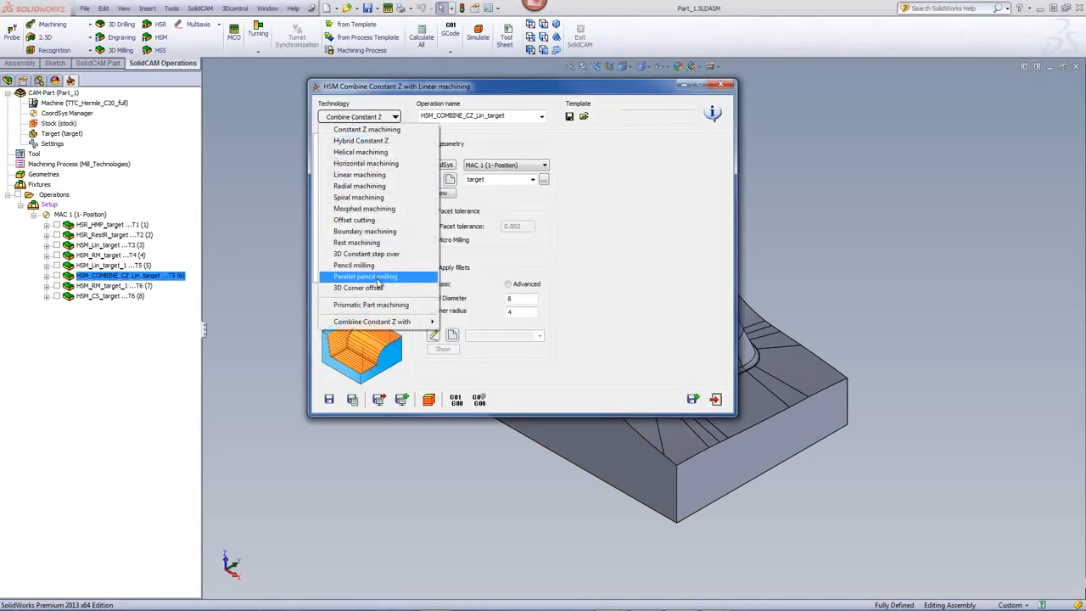
pyautogui.moveTo(376, 323)
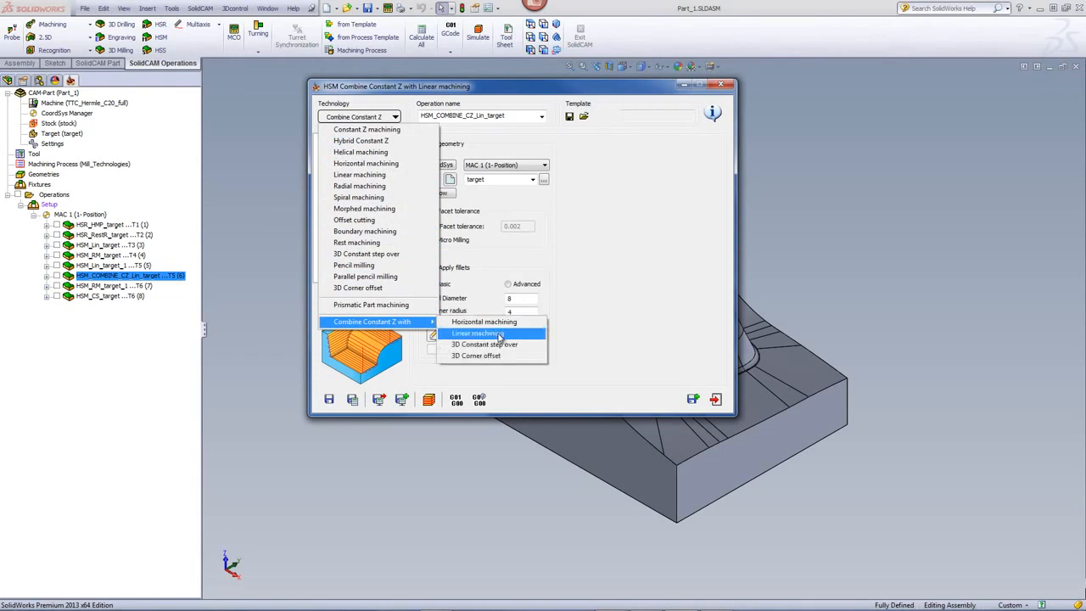
pyautogui.click(500, 337)
# - Review the tool of HSM_COMBINE_CZ_Lin_target and display its tool contact areas constraint boundary on the model
pyautogui.click(346, 150)
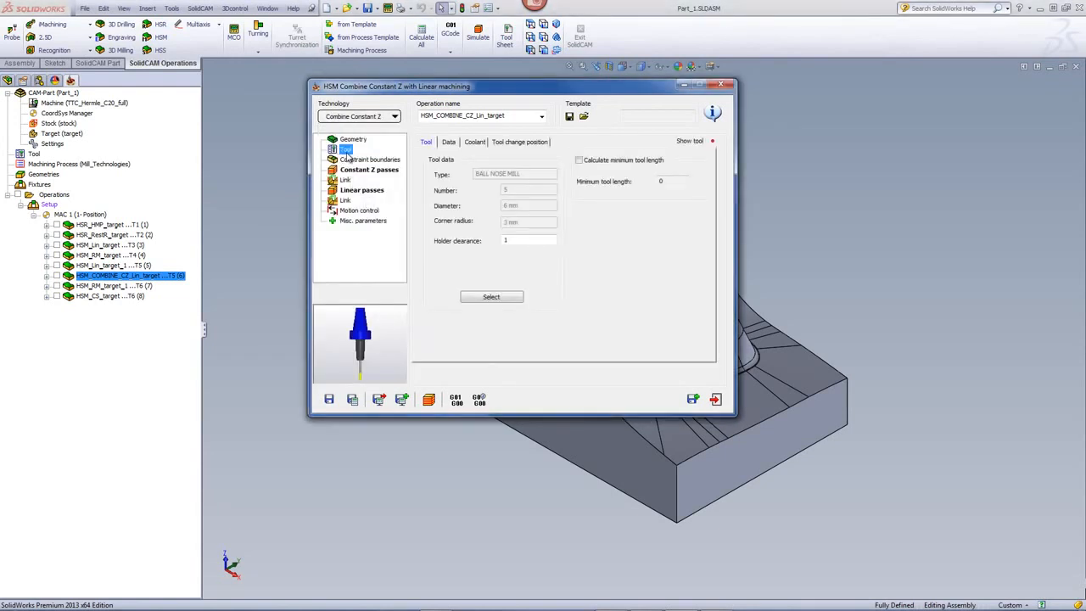
pyautogui.click(361, 159)
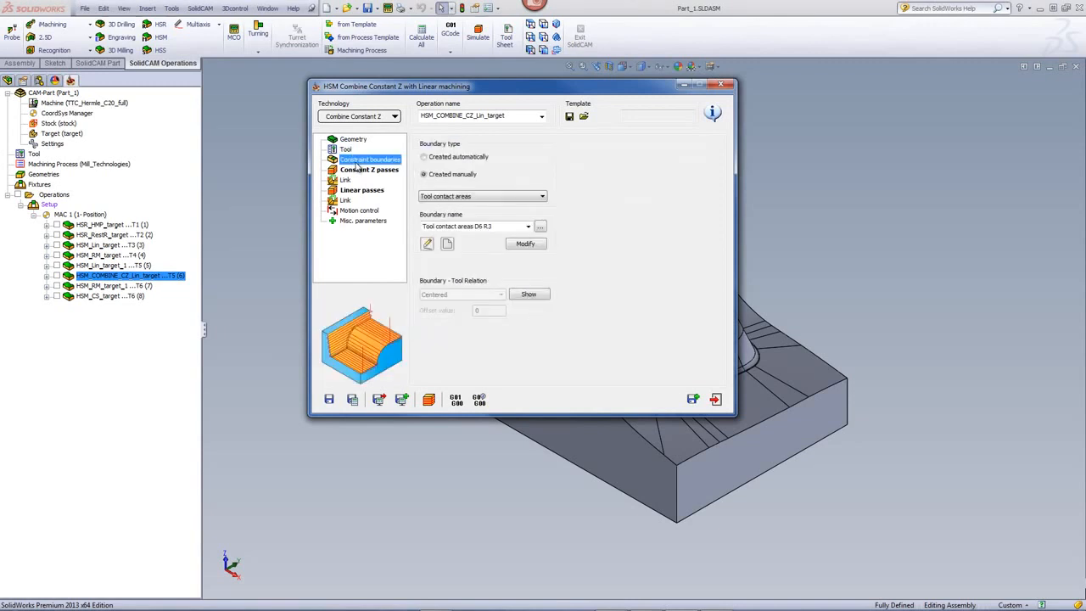
pyautogui.click(529, 293)
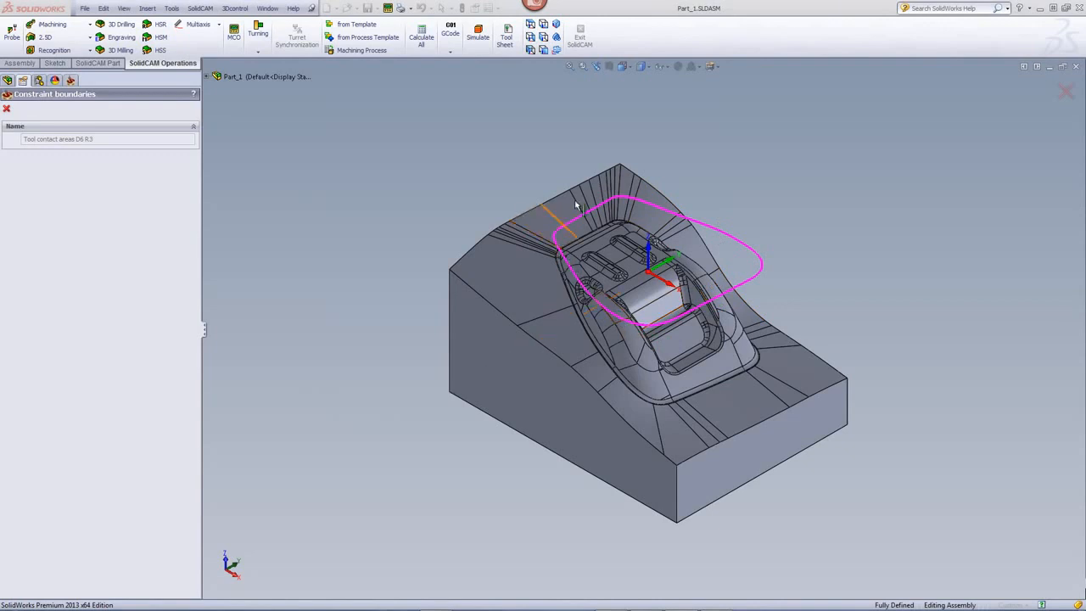
pyautogui.click(7, 109)
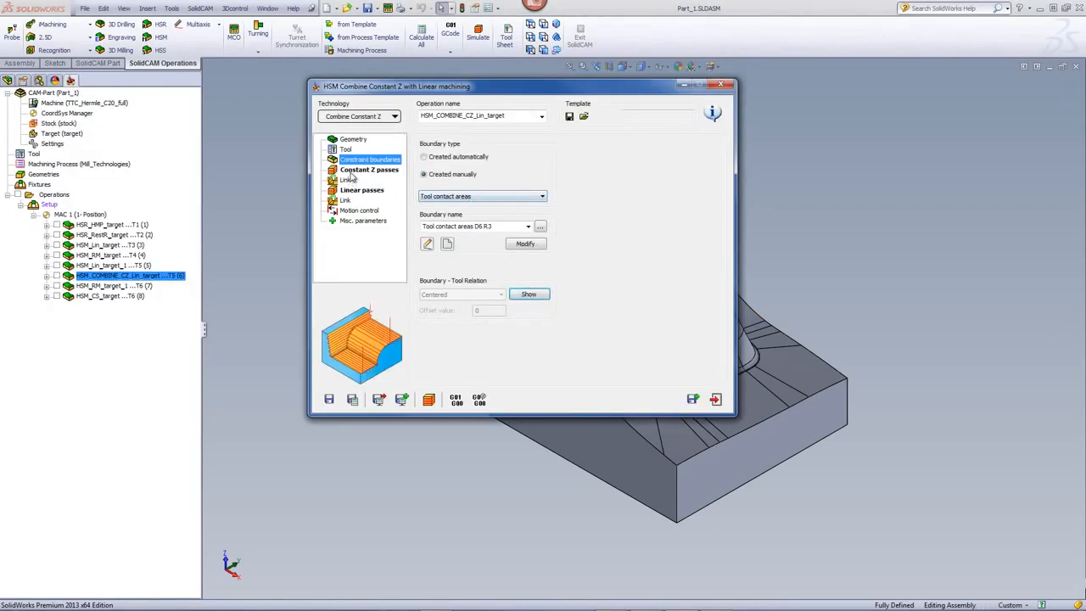
# - Compare the Constant Z passes and Linear passes settings of HSM_COMBINE_CZ_Lin_target, including their slope angle limits
pyautogui.click(363, 170)
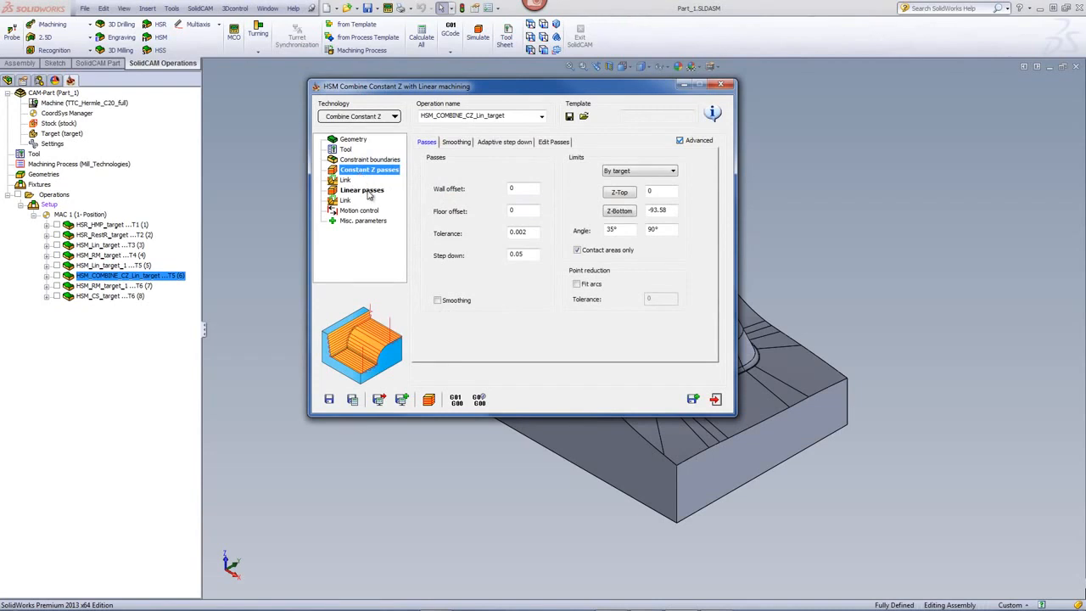
pyautogui.click(363, 190)
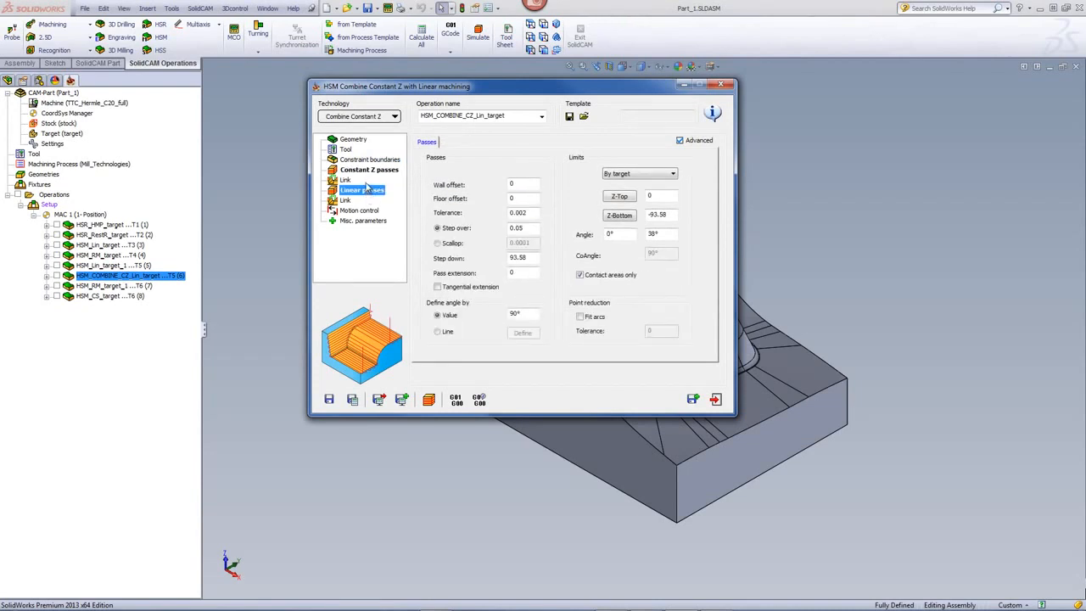
pyautogui.click(368, 173)
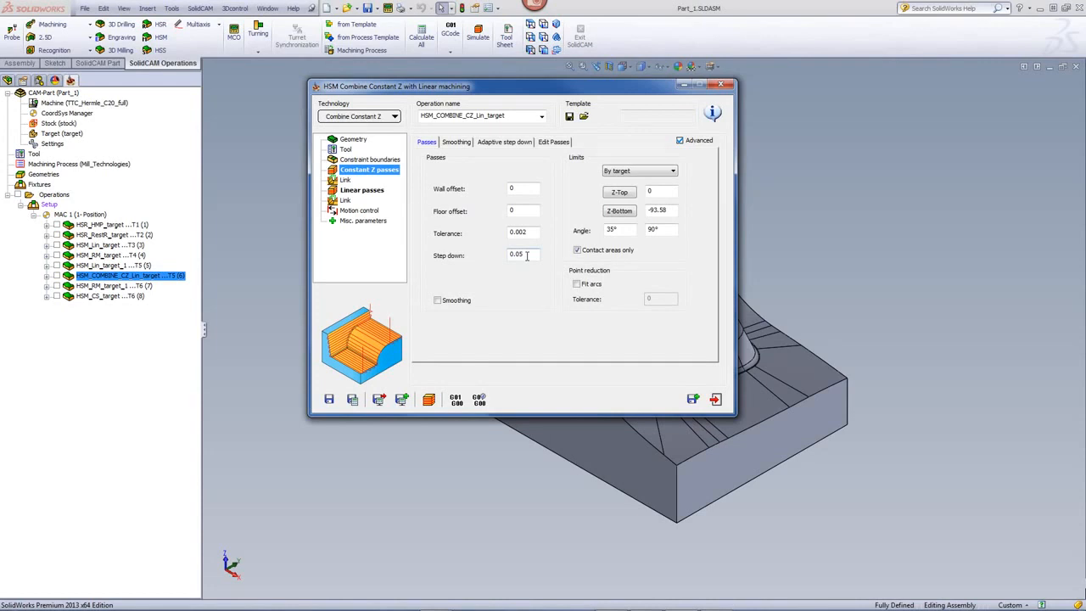
pyautogui.click(620, 229)
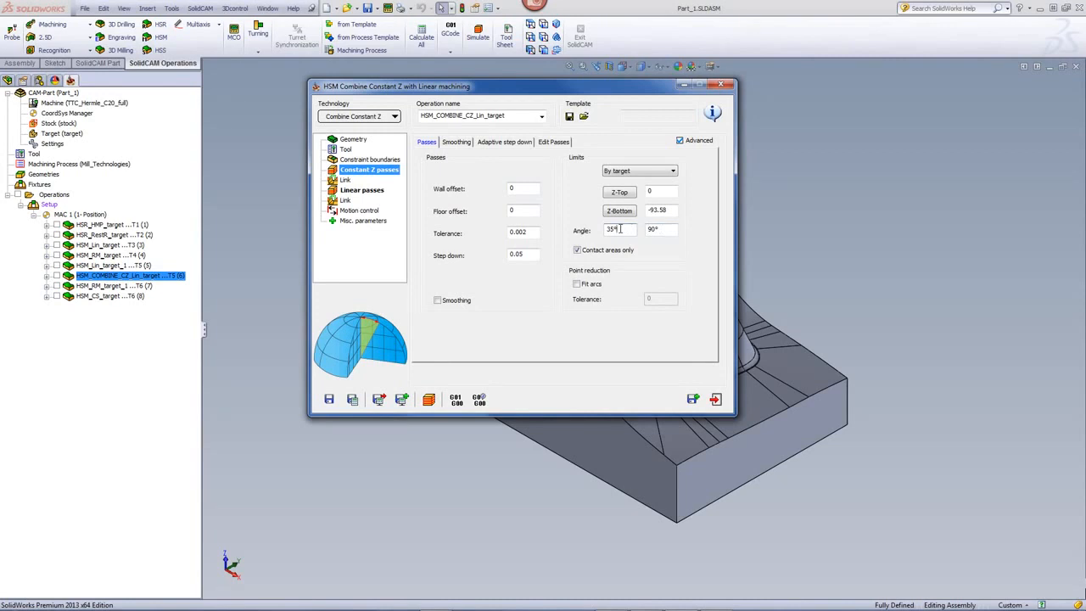
pyautogui.click(378, 194)
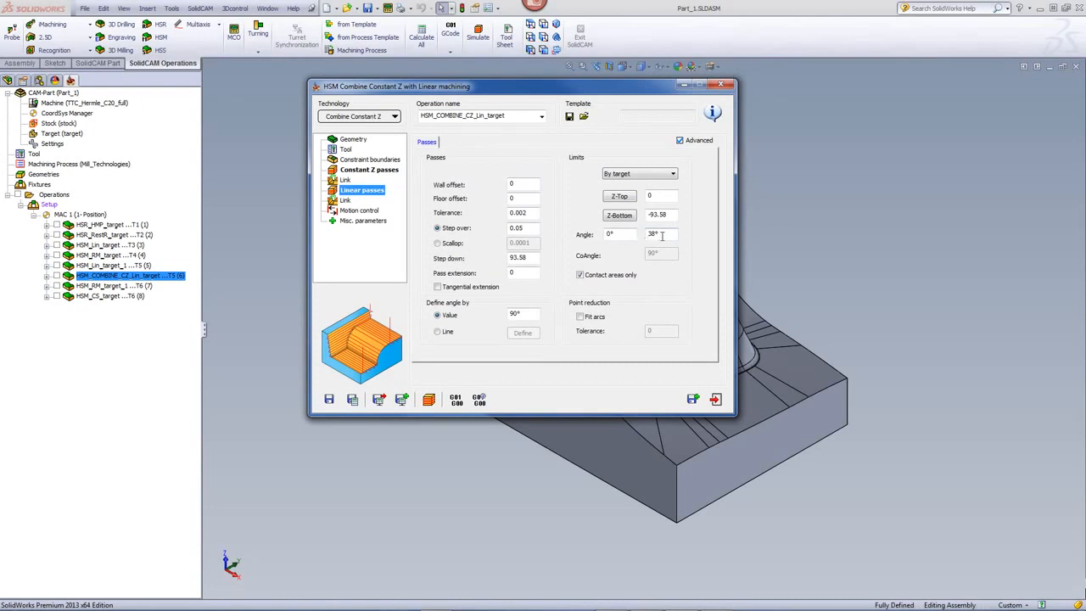
pyautogui.click(377, 171)
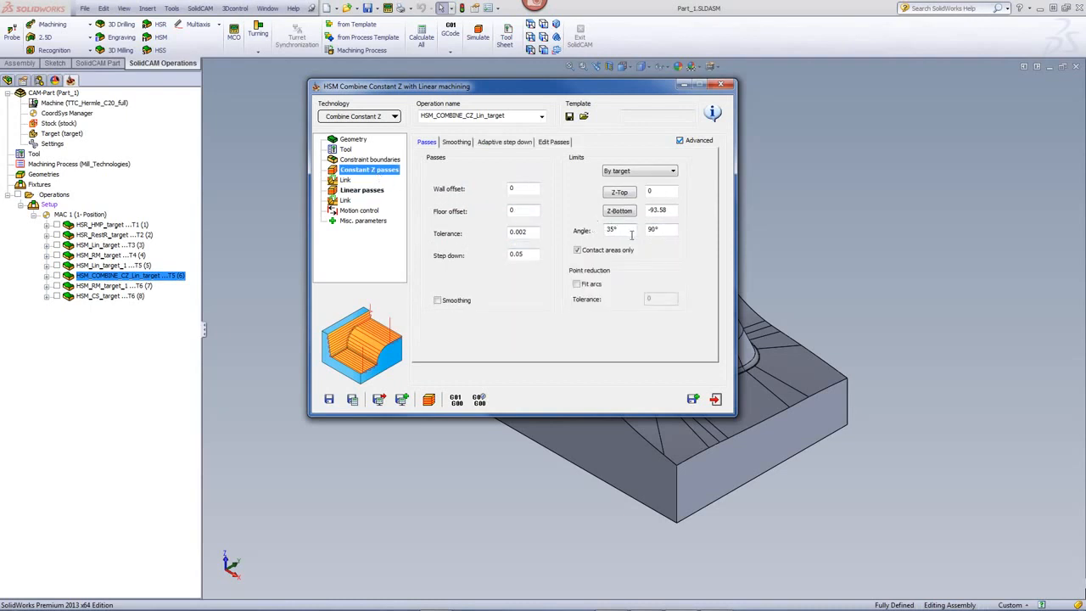
pyautogui.click(362, 192)
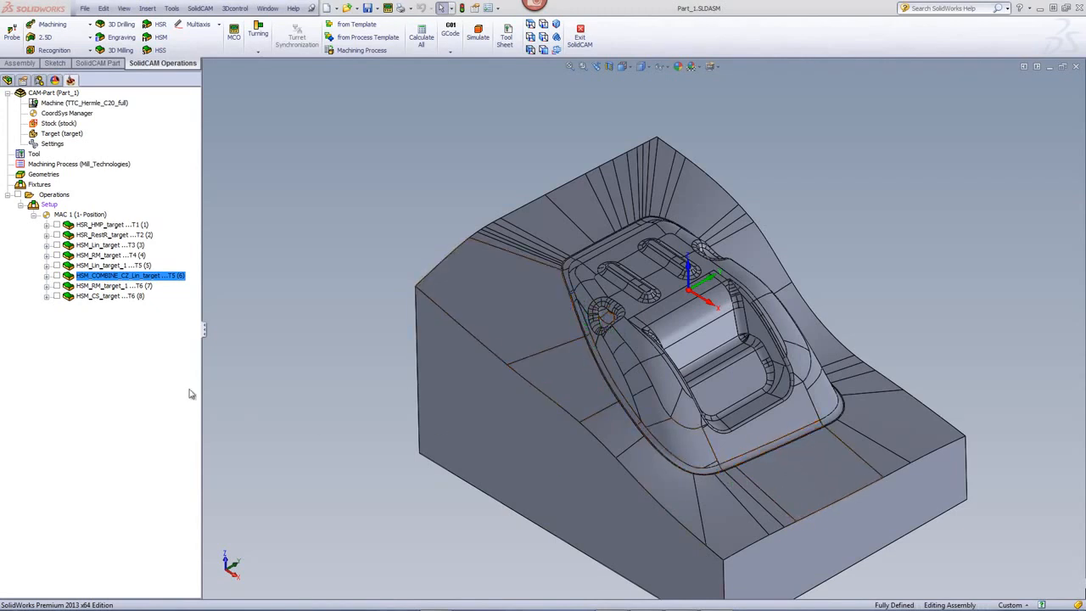
# - Open the HSM_RM_target_1 rest machining operation and review its tool, constraint boundaries, reference tool and passes settings
pyautogui.doubleClick(118, 286)
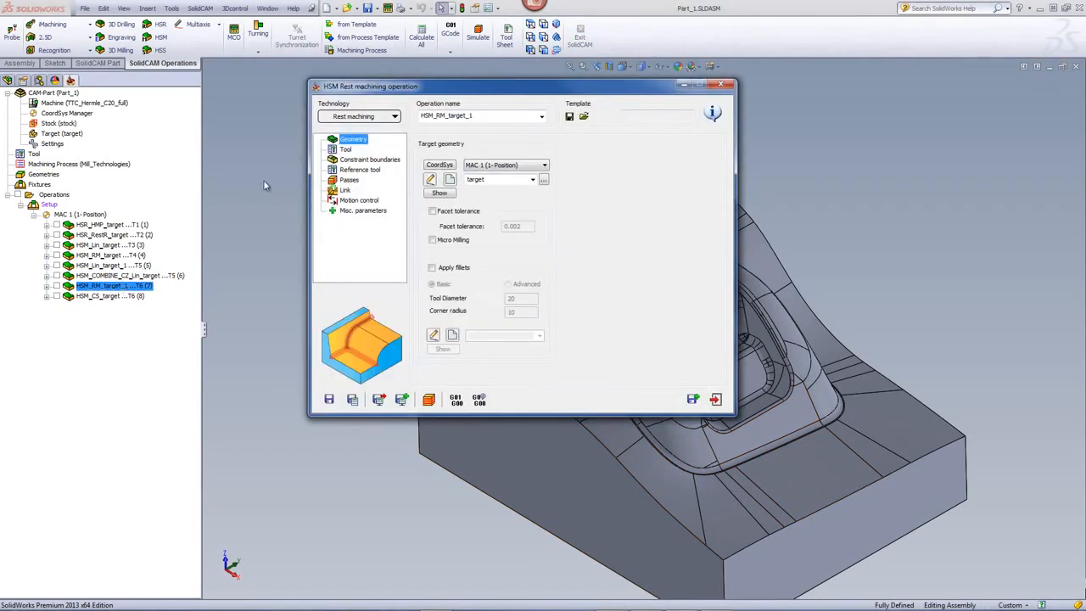
pyautogui.click(346, 150)
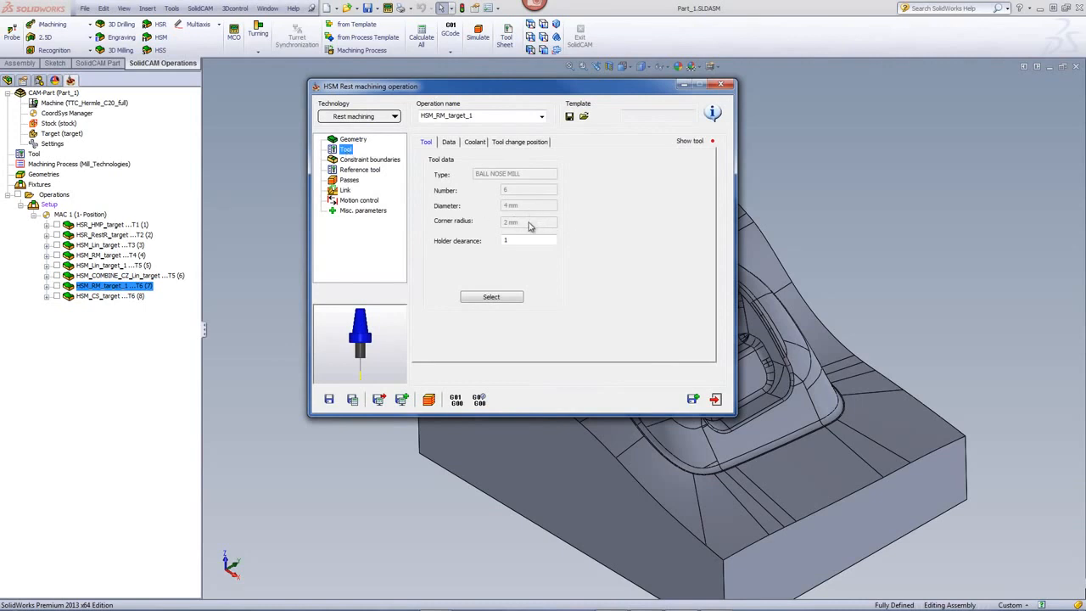
pyautogui.click(378, 161)
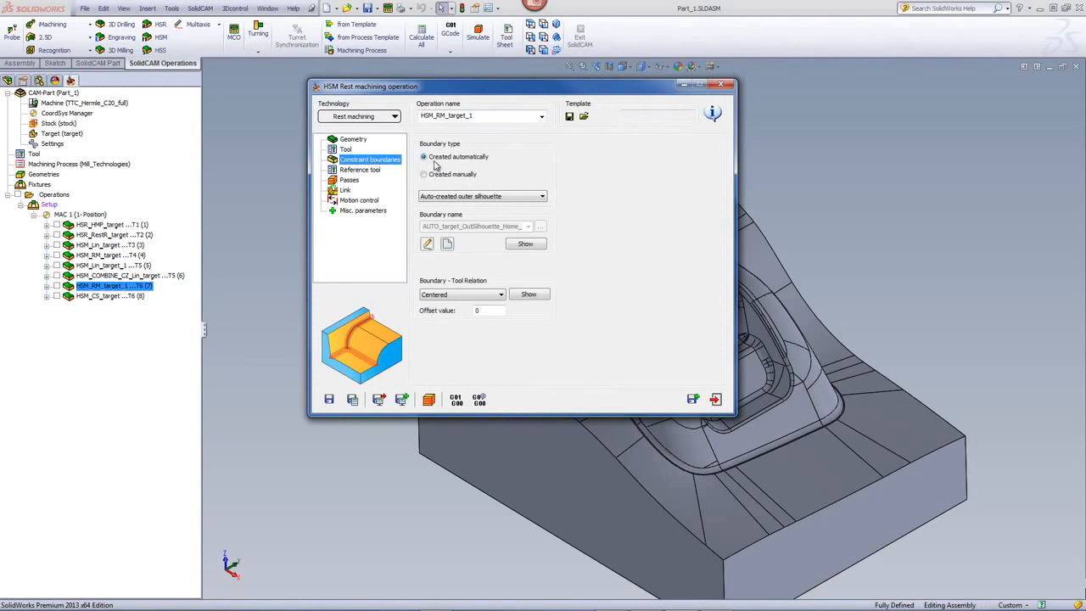
pyautogui.click(369, 174)
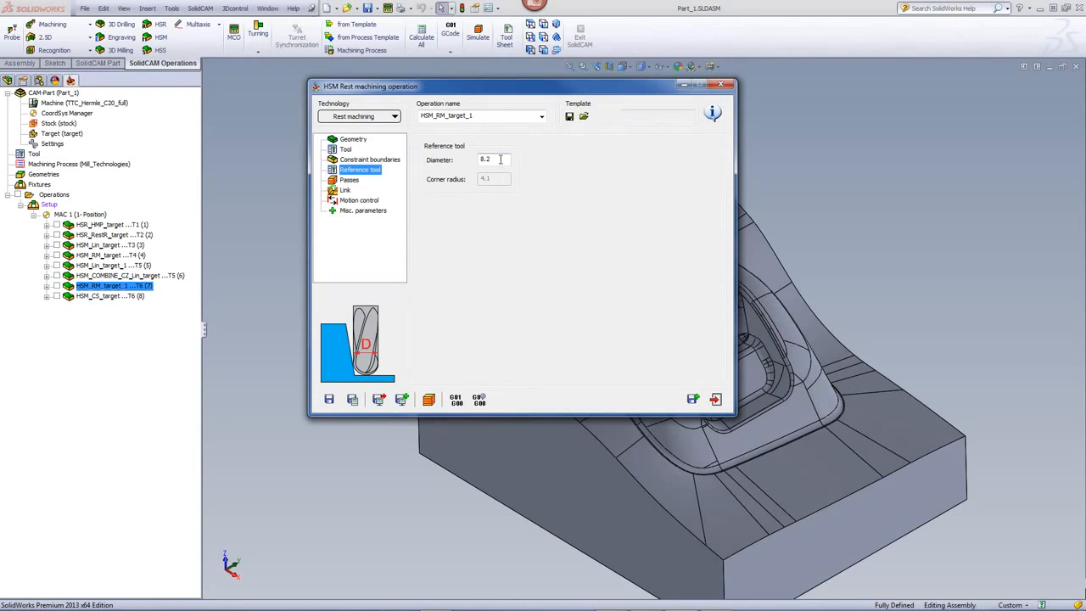
pyautogui.click(347, 182)
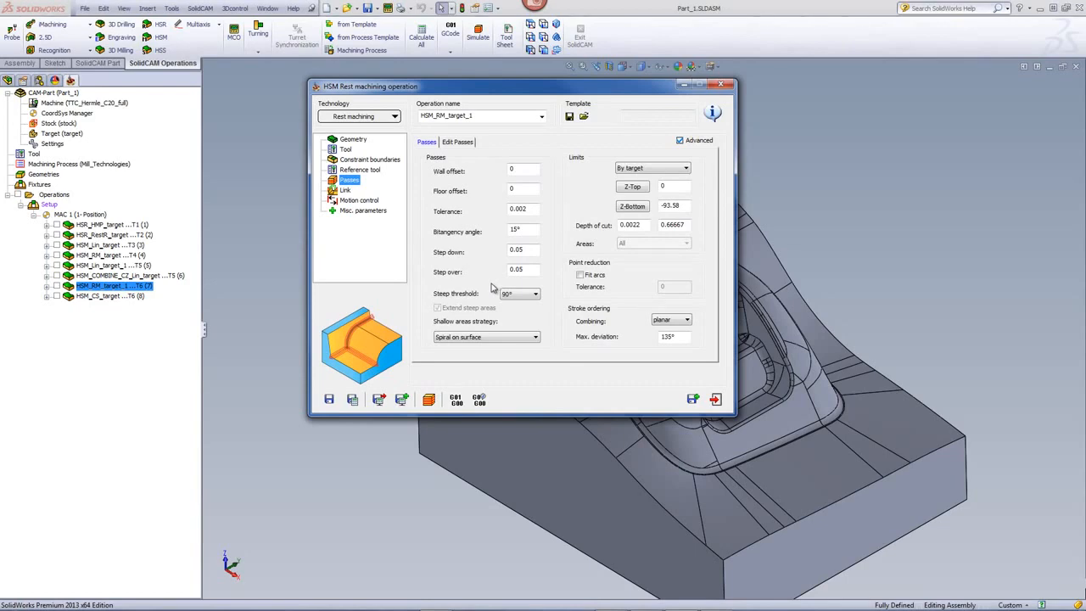
# - Simulate the HSM_RM_target_1 rest machining toolpath on the model, inspect it up close, and exit the simulation
pyautogui.click(430, 399)
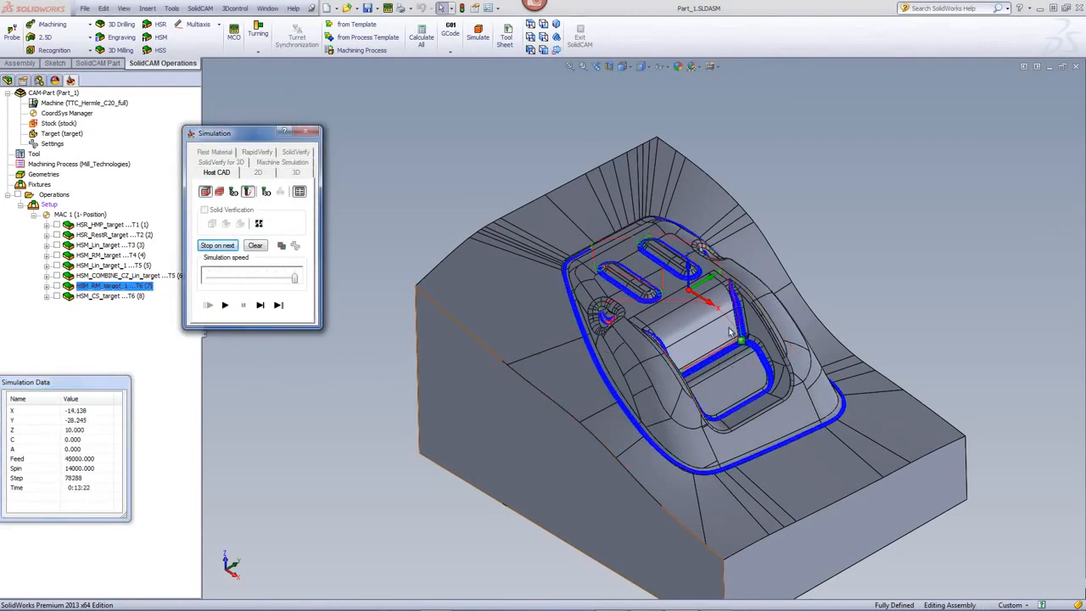
pyautogui.scroll(-3, 616, 339)
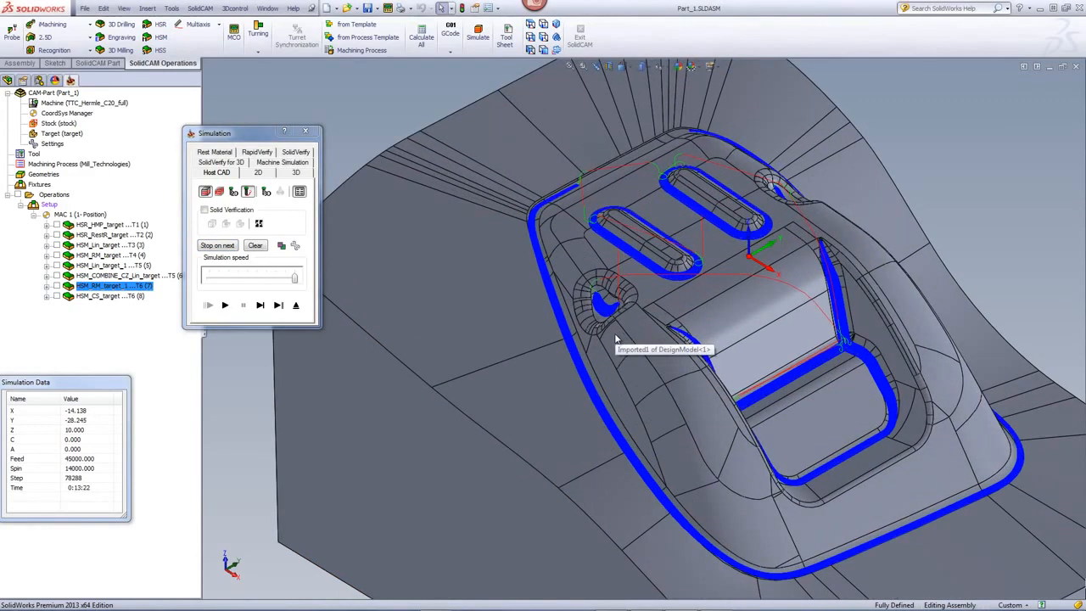
pyautogui.scroll(3, 616, 339)
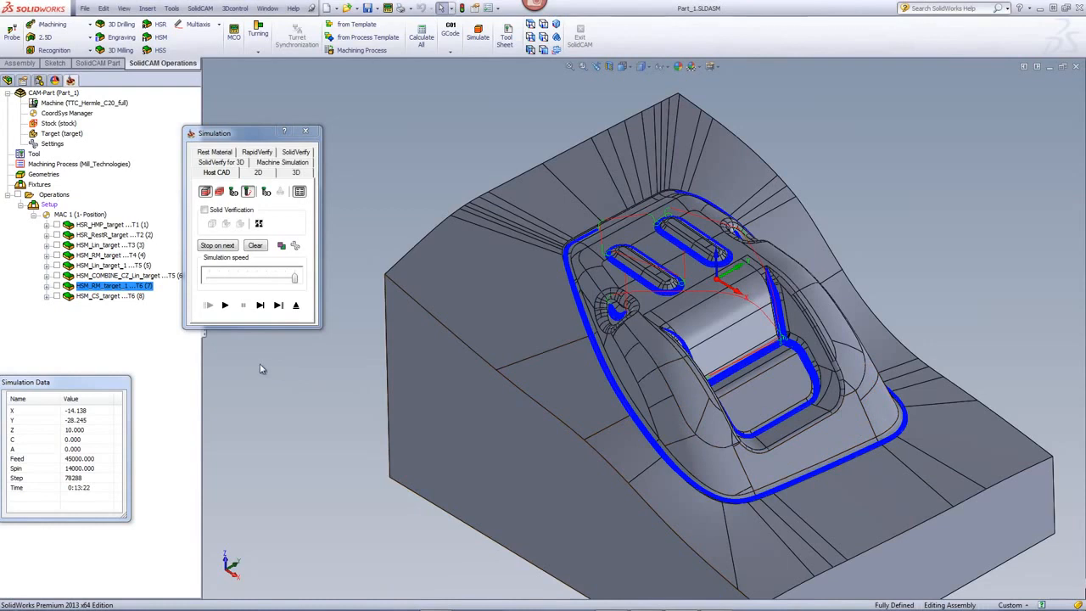
pyautogui.click(296, 307)
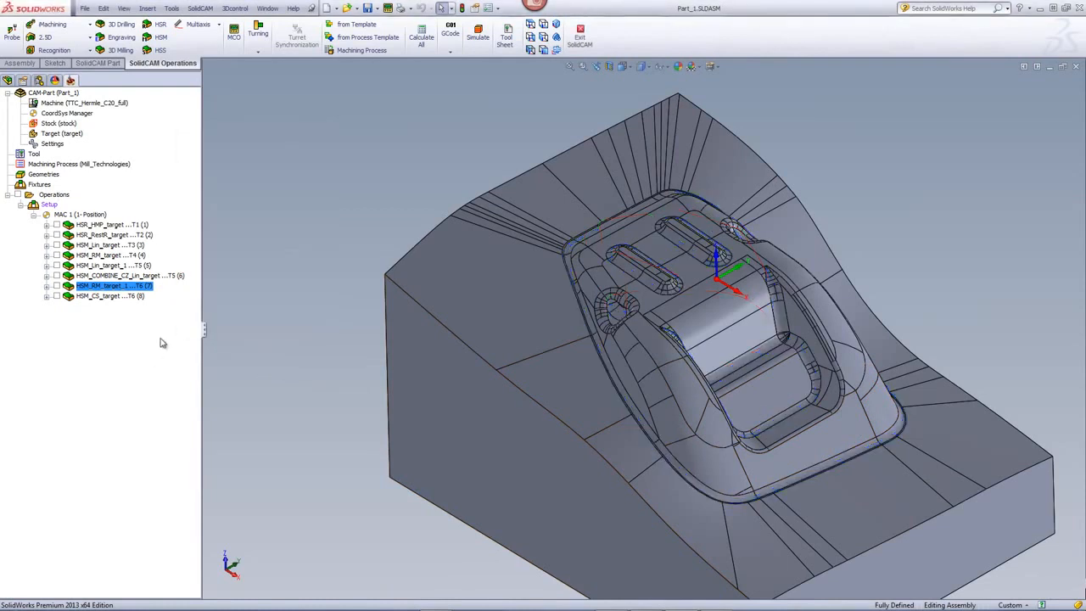
# - Inspect the model's pocket areas, then open the HSM_CS_target 3D constant step over operation and review its tool data
pyautogui.click(112, 296)
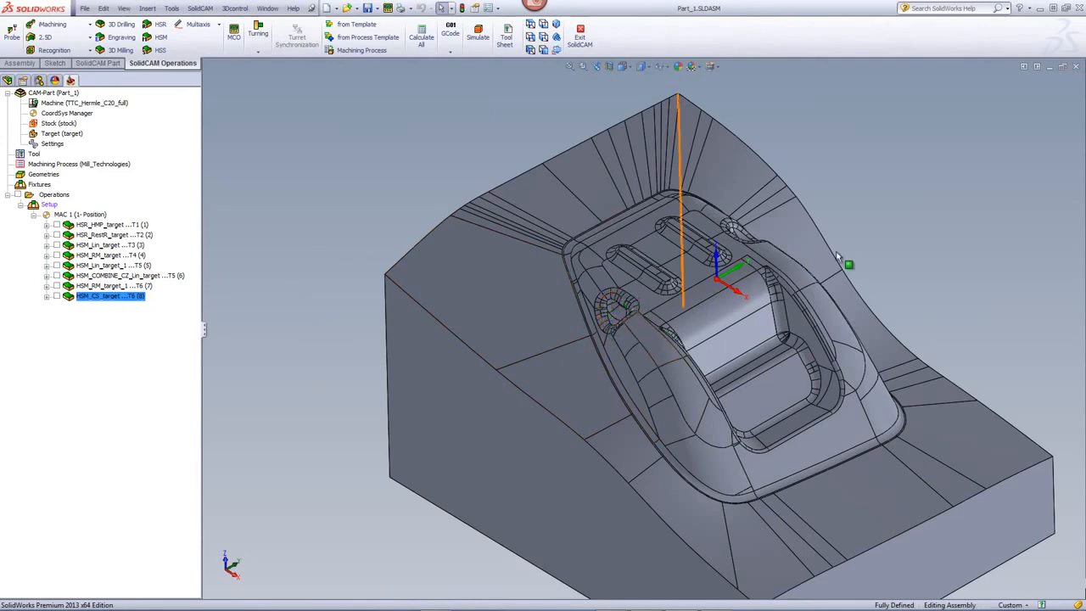
pyautogui.moveTo(947, 240); pyautogui.dragTo(806, 363, button='middle')
pyautogui.moveTo(602, 247); pyautogui.dragTo(436, 254, button='middle')
pyautogui.click(556, 24)
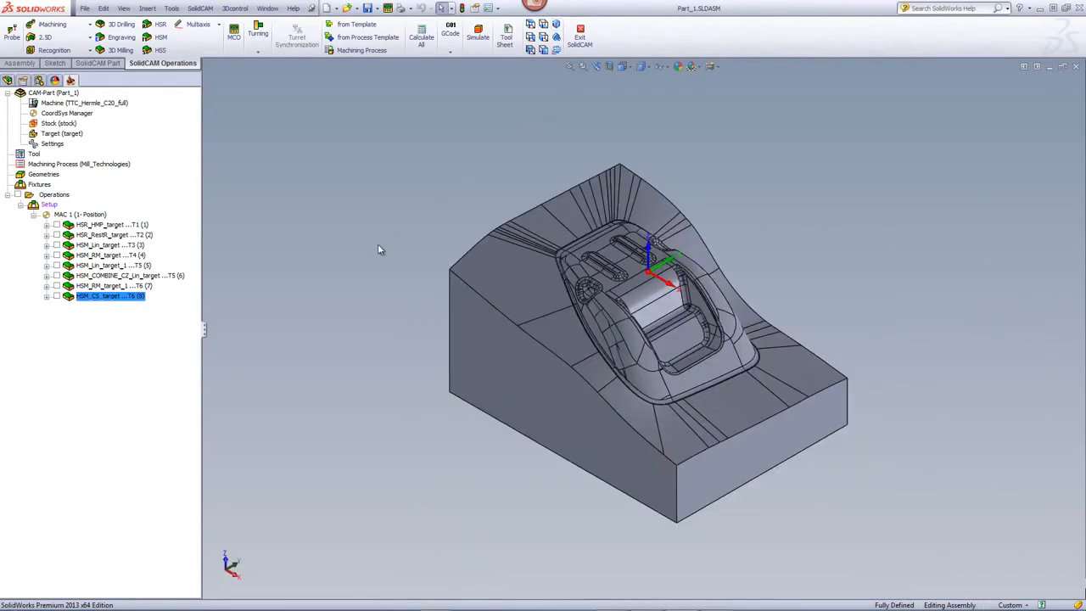
pyautogui.doubleClick(106, 296)
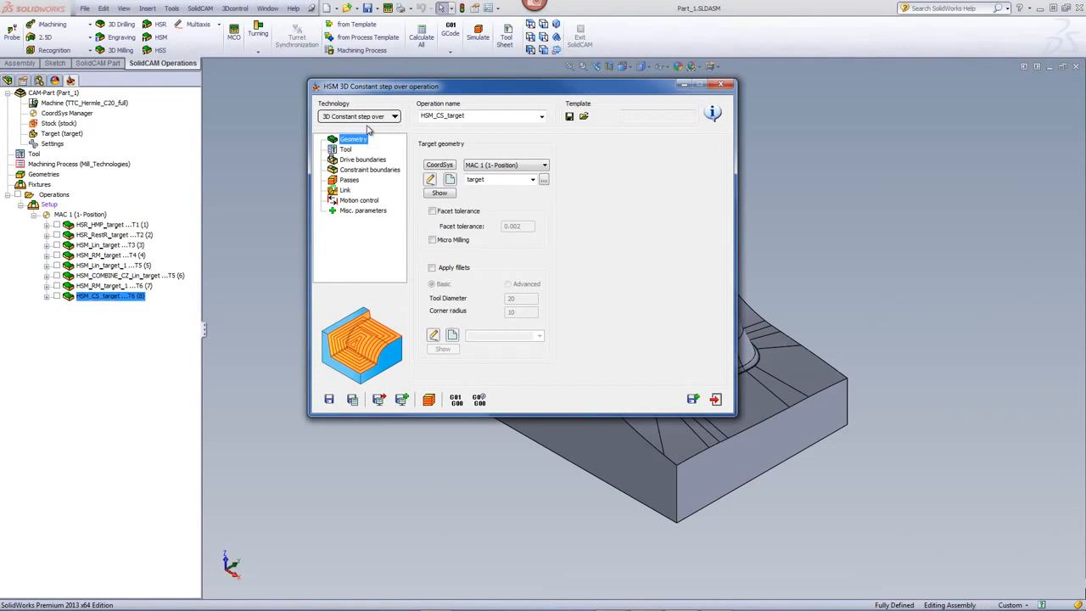
pyautogui.click(350, 149)
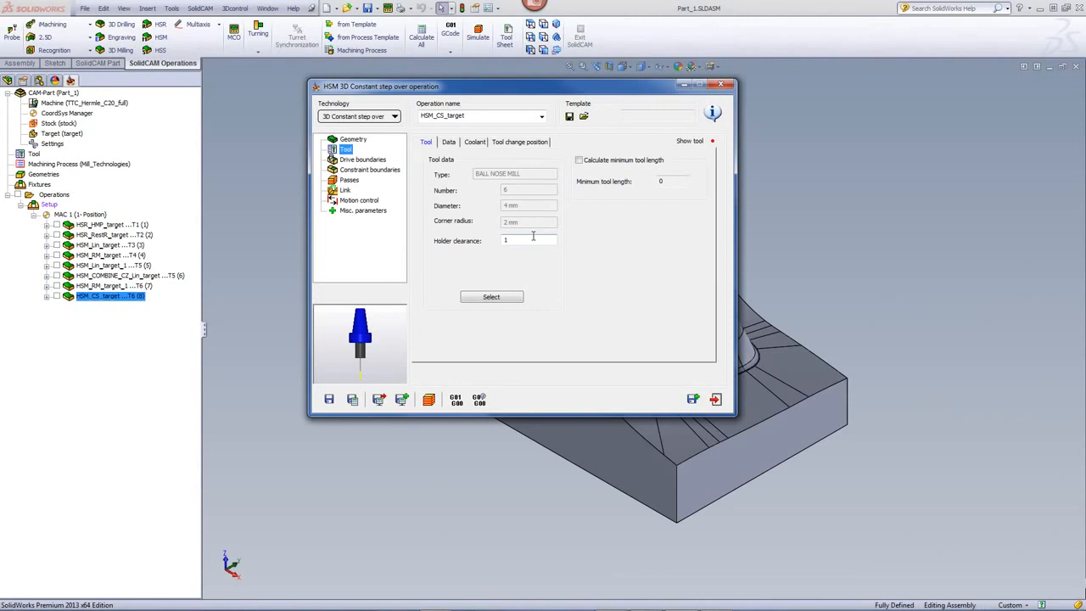
# - Display the selected-faces drive boundary of HSM_CS_target on the model and review its constraint boundaries and passes settings
pyautogui.click(363, 160)
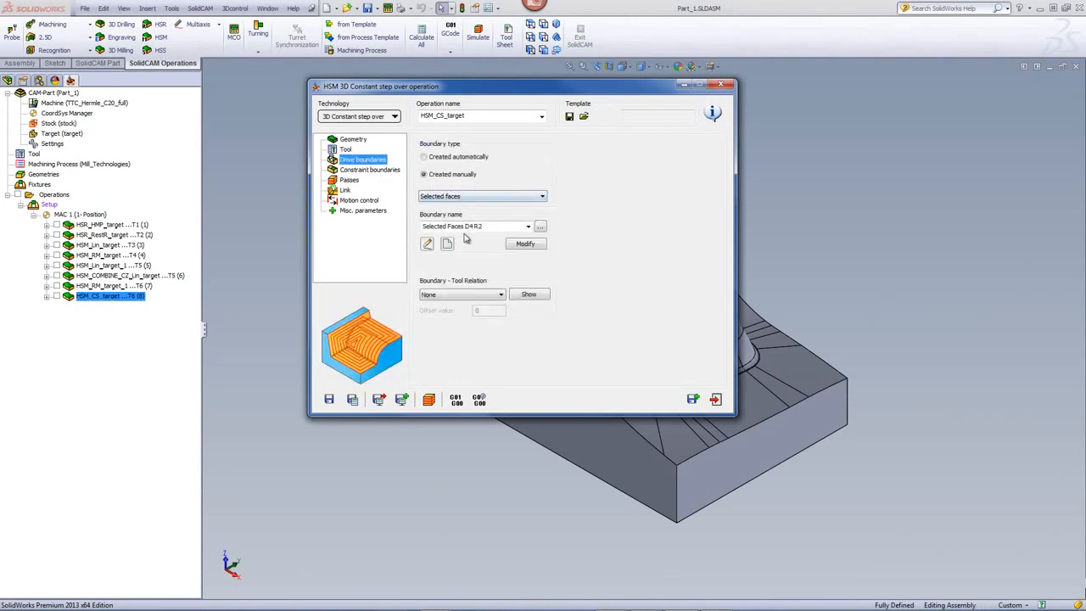
pyautogui.click(526, 296)
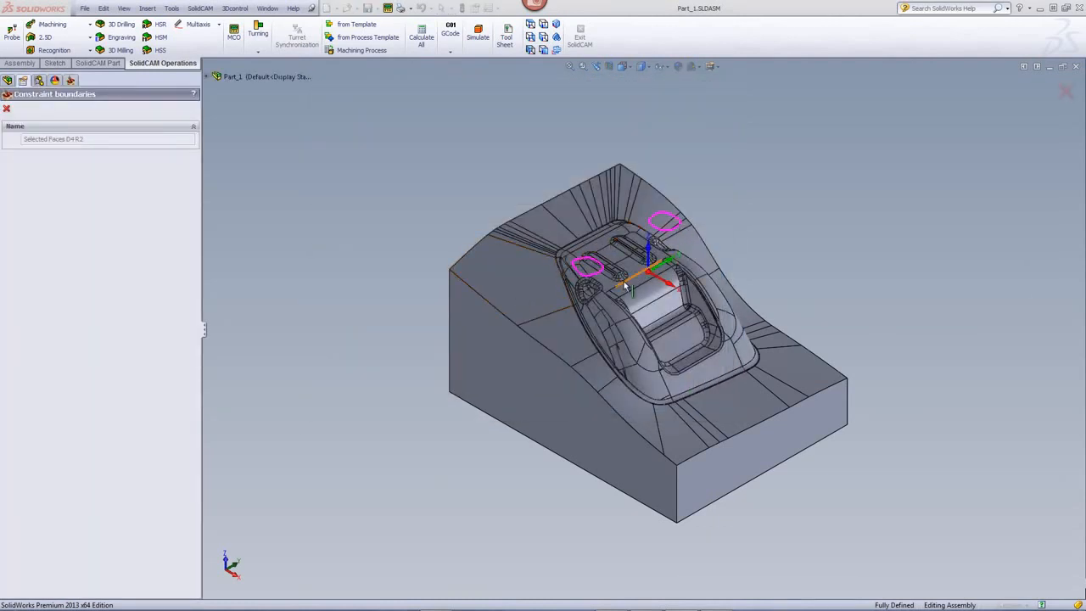
pyautogui.click(6, 109)
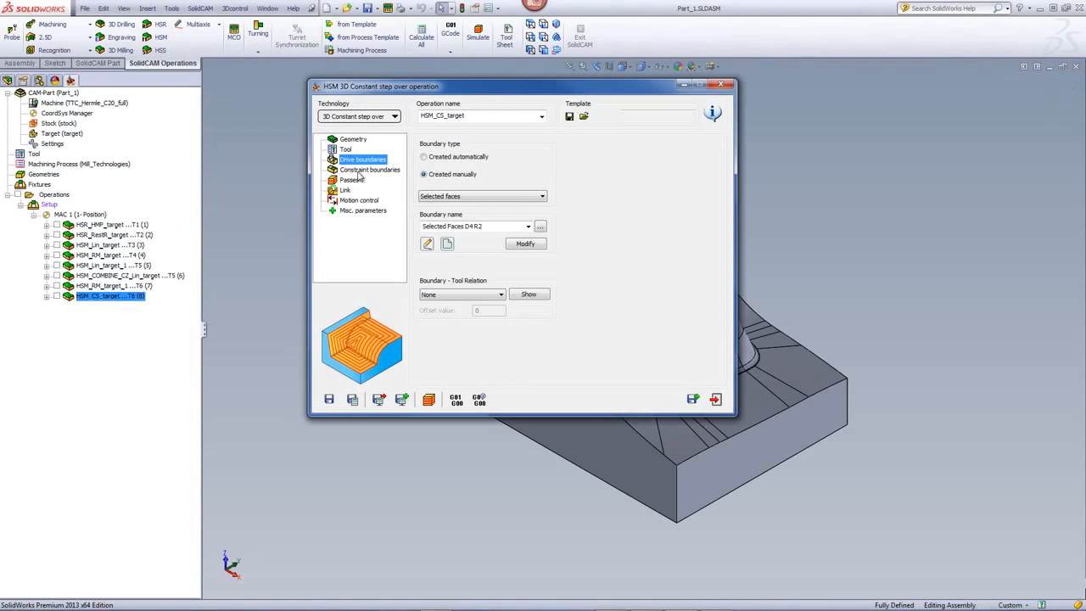
pyautogui.click(359, 172)
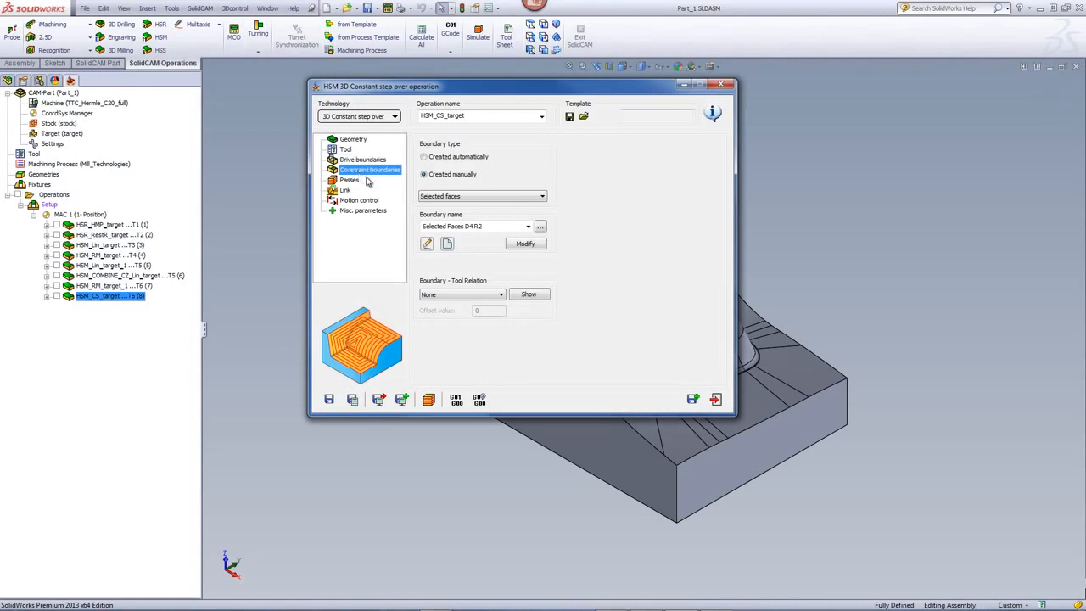
pyautogui.click(351, 182)
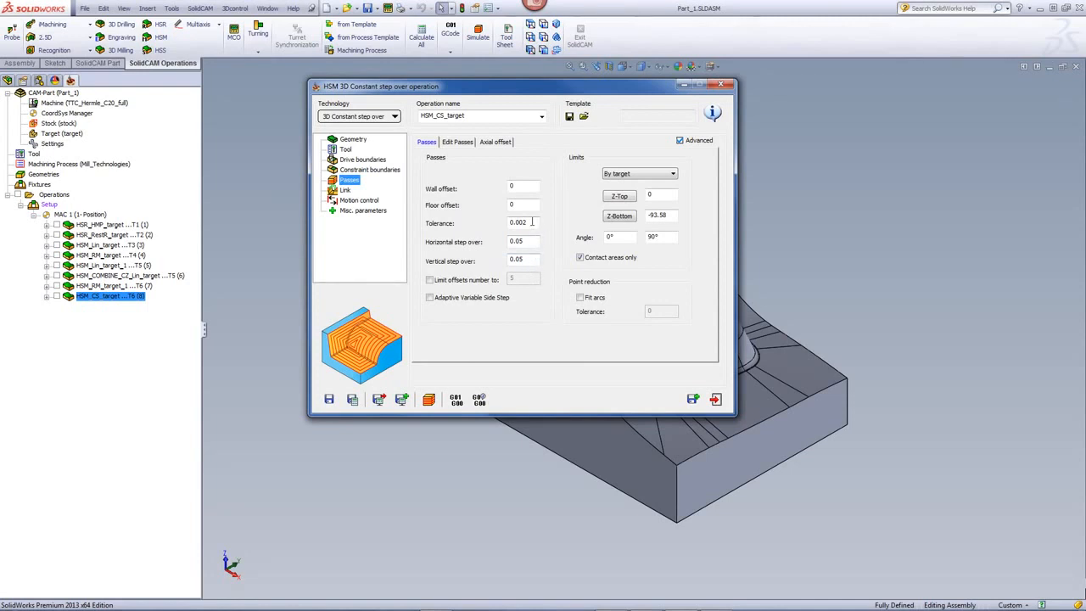
# - Simulate the HSM_CS_target constant step over toolpath on the model in Host CAD mode
pyautogui.click(437, 402)
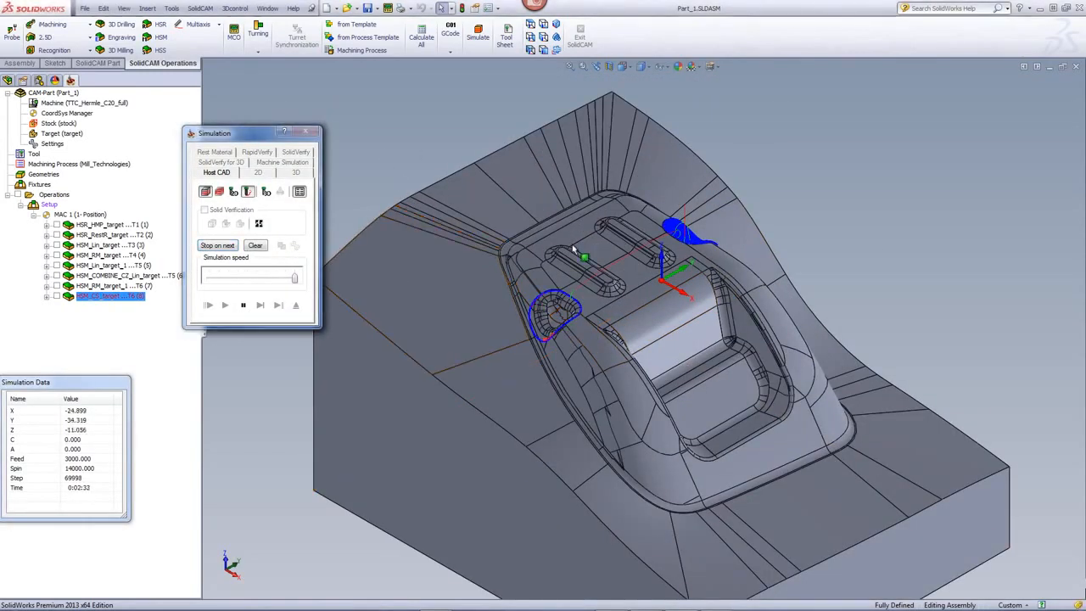
pyautogui.scroll(-4, 543, 263)
pyautogui.scroll(-3, 520, 336)
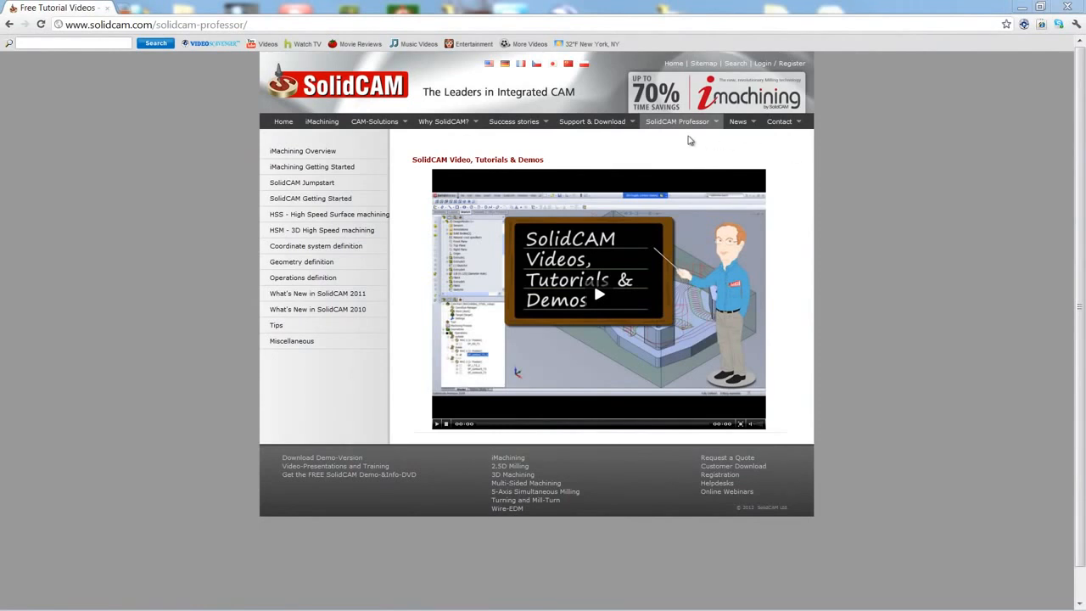
# - Browse the SolidCAM Professor tutorial topics on the SolidCAM website
pyautogui.moveTo(689, 127)
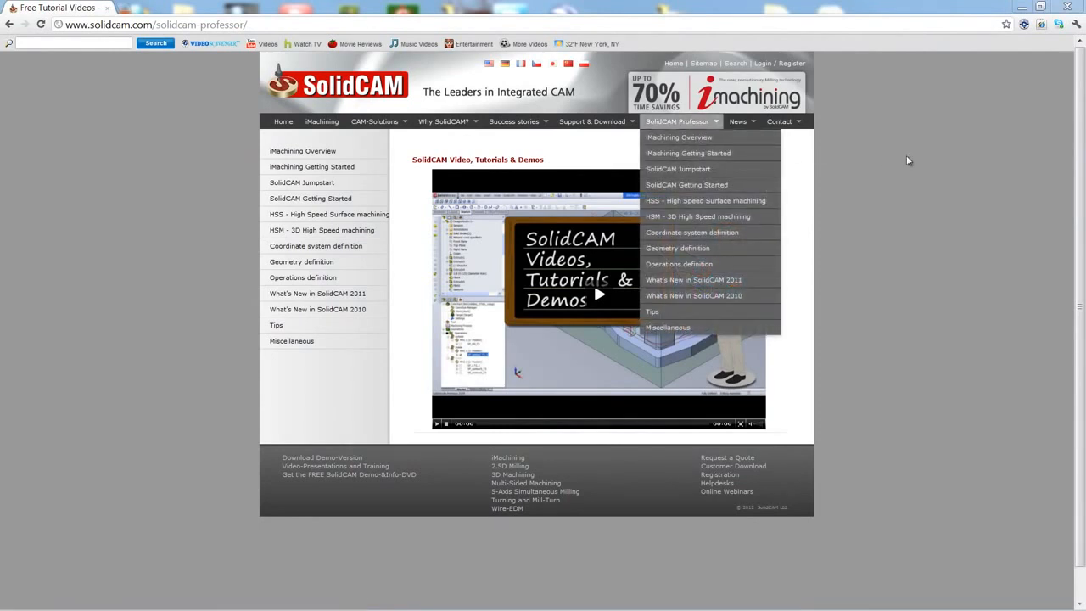